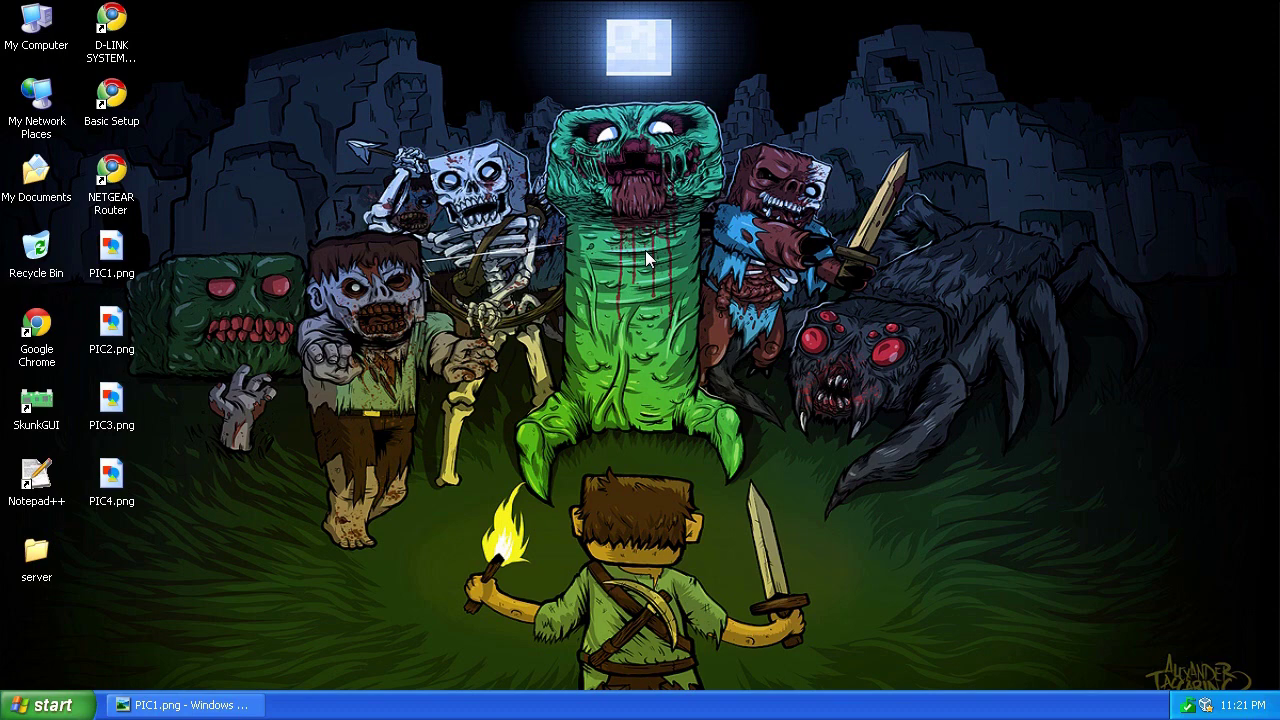
# - Bring back the PIC1.png diagram of the Internet, cable/DSL modem and laptop
pyautogui.click(172, 706)
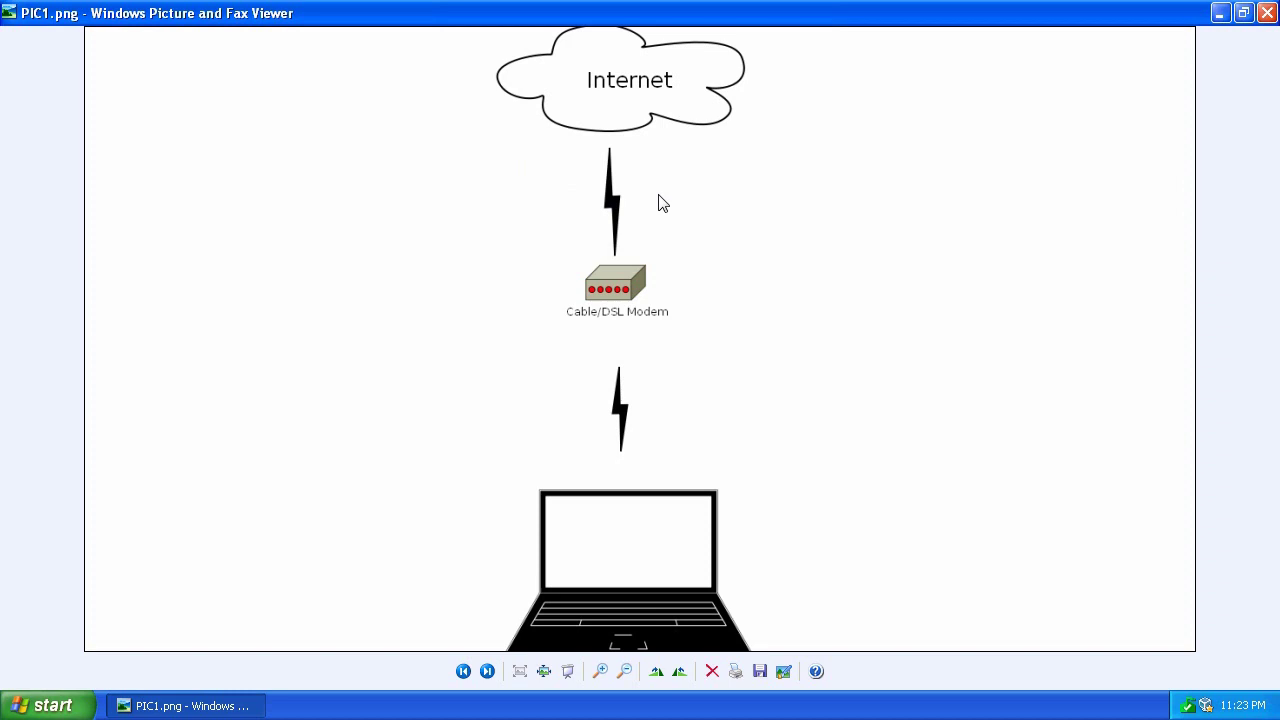
# - Advance to PIC2.png, where the modem and laptop are labelled IP=89.12.232.23
pyautogui.press('Right')
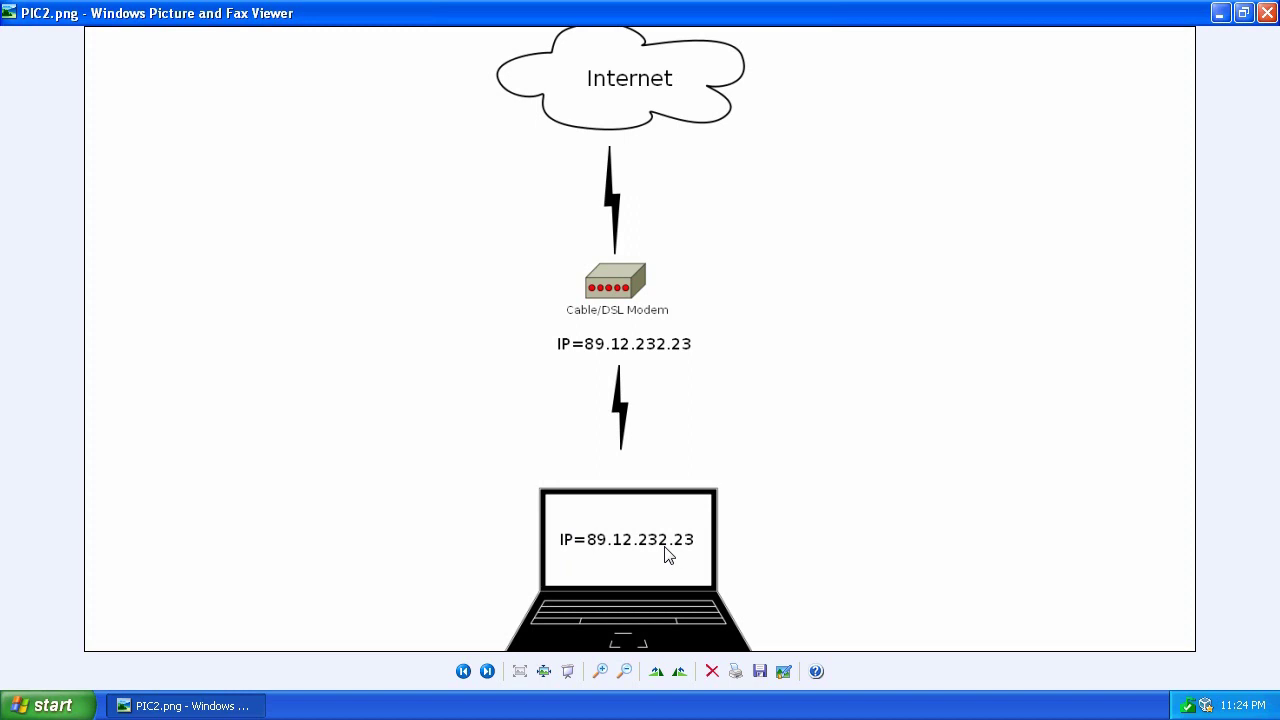
# - Advance to PIC3.png, the router diagram with WAN 89.12.232.23 and LAN 192.168.0.1
pyautogui.press('Right')
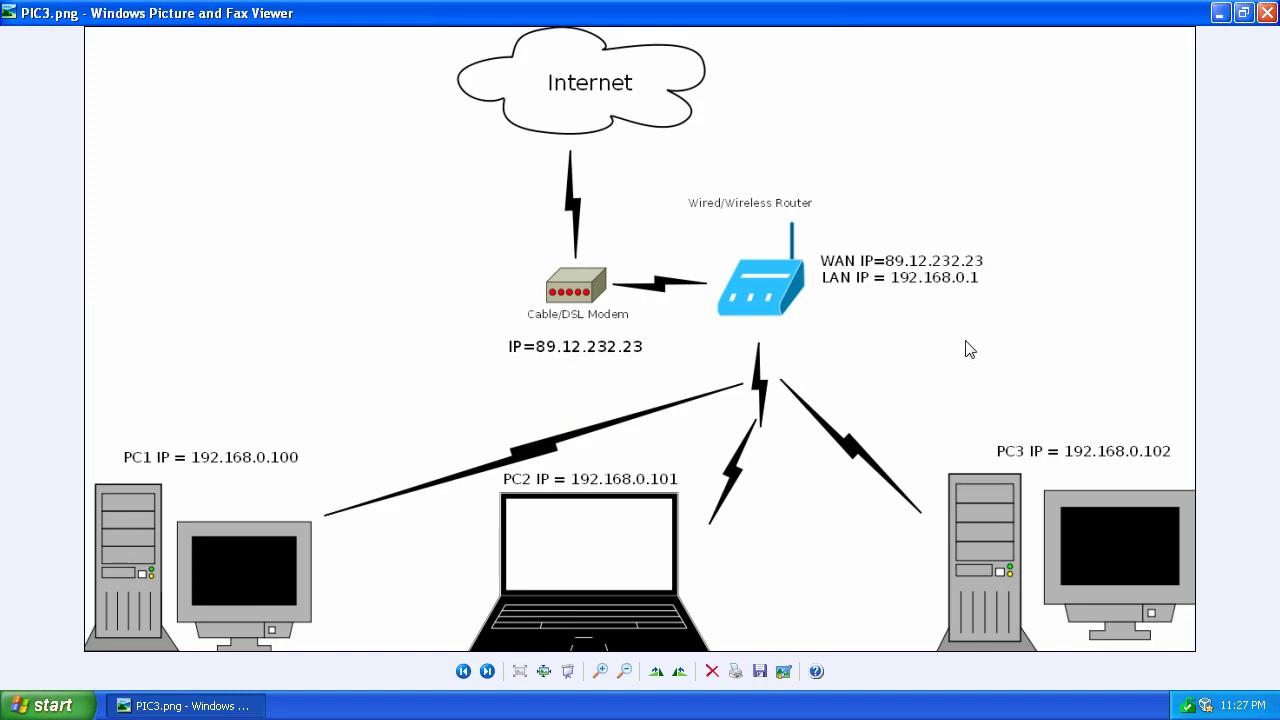
# - Close the picture viewer and explore the Network Connections folder from the Control Panel
pyautogui.click(1268, 13)
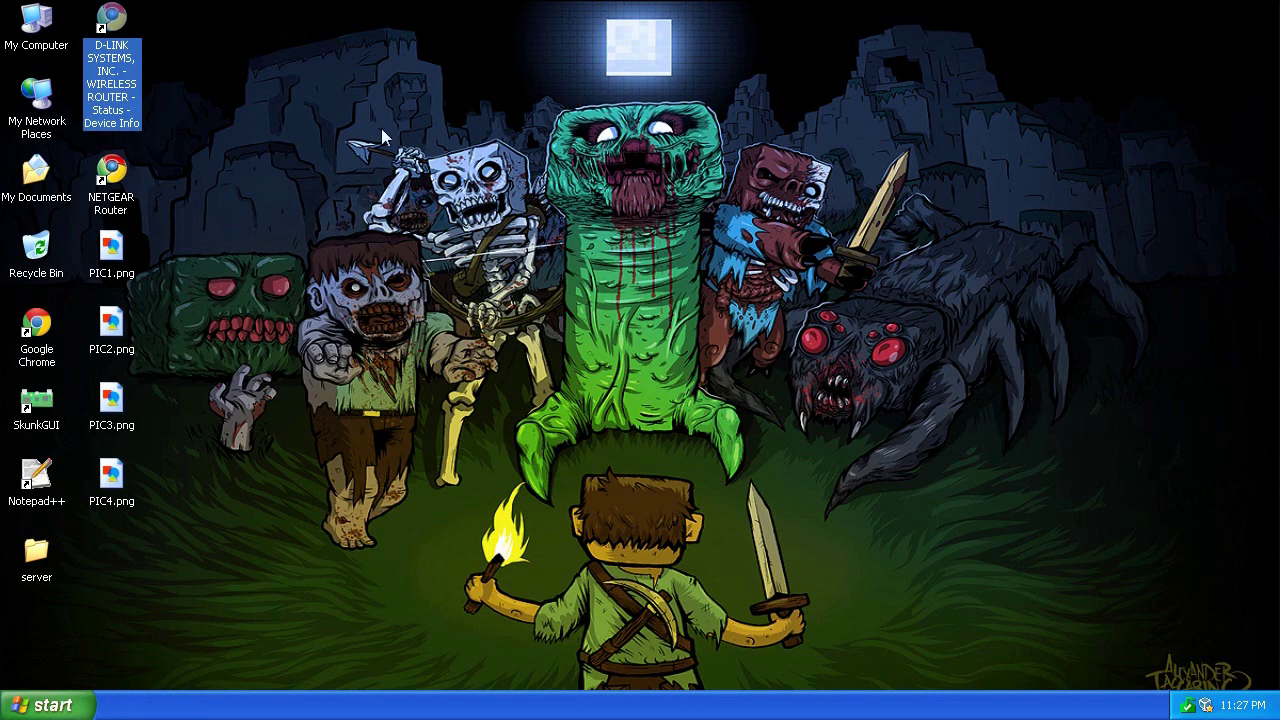
pyautogui.press('Return')
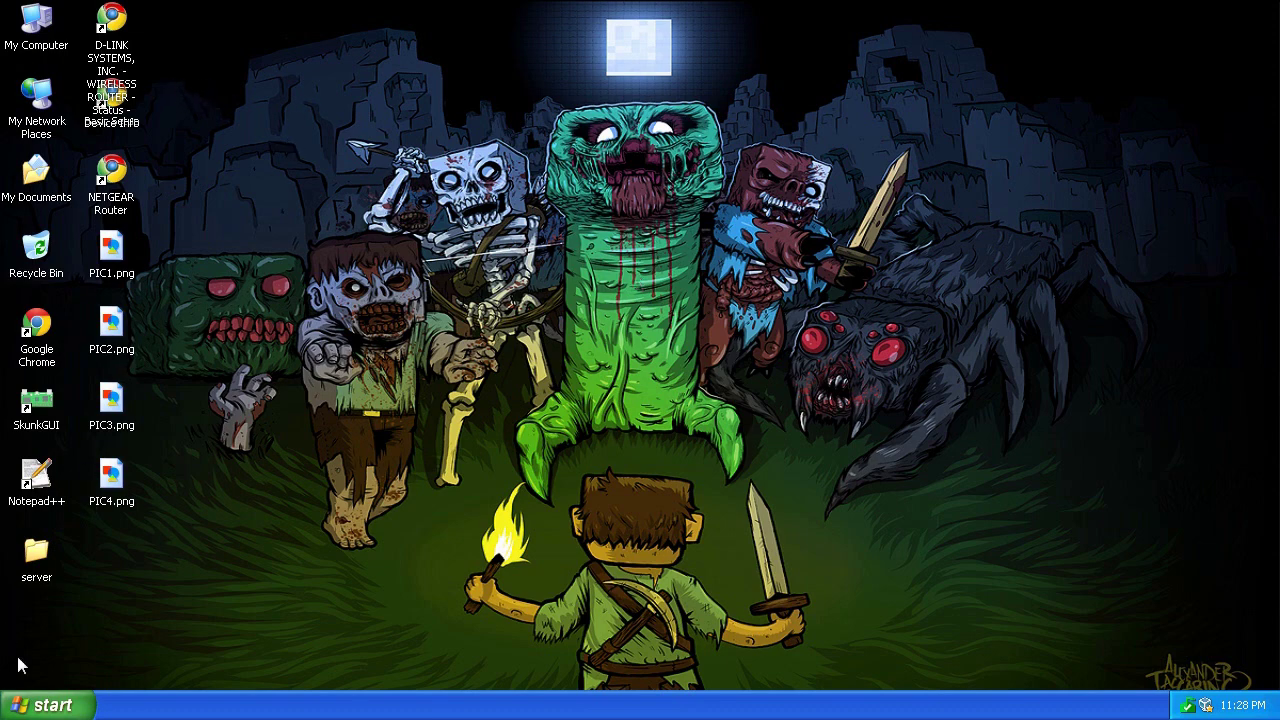
pyautogui.click(45, 705)
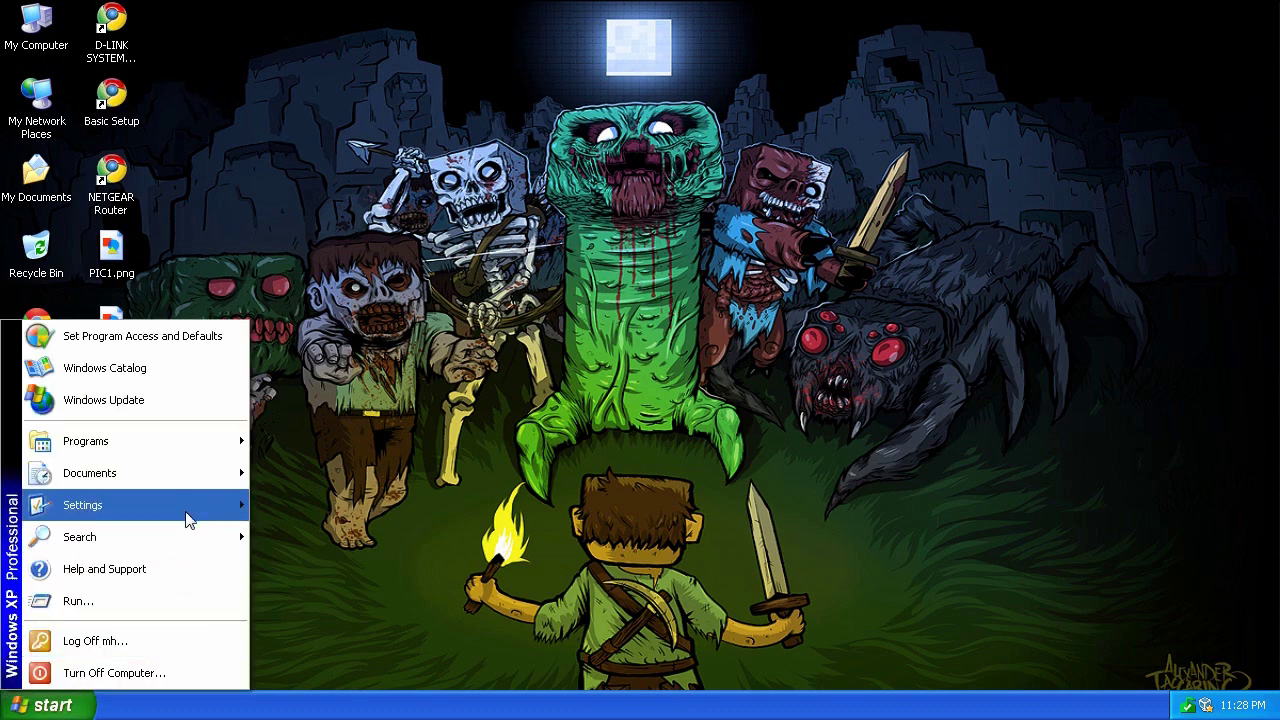
pyautogui.moveTo(188, 520)
pyautogui.click(318, 501)
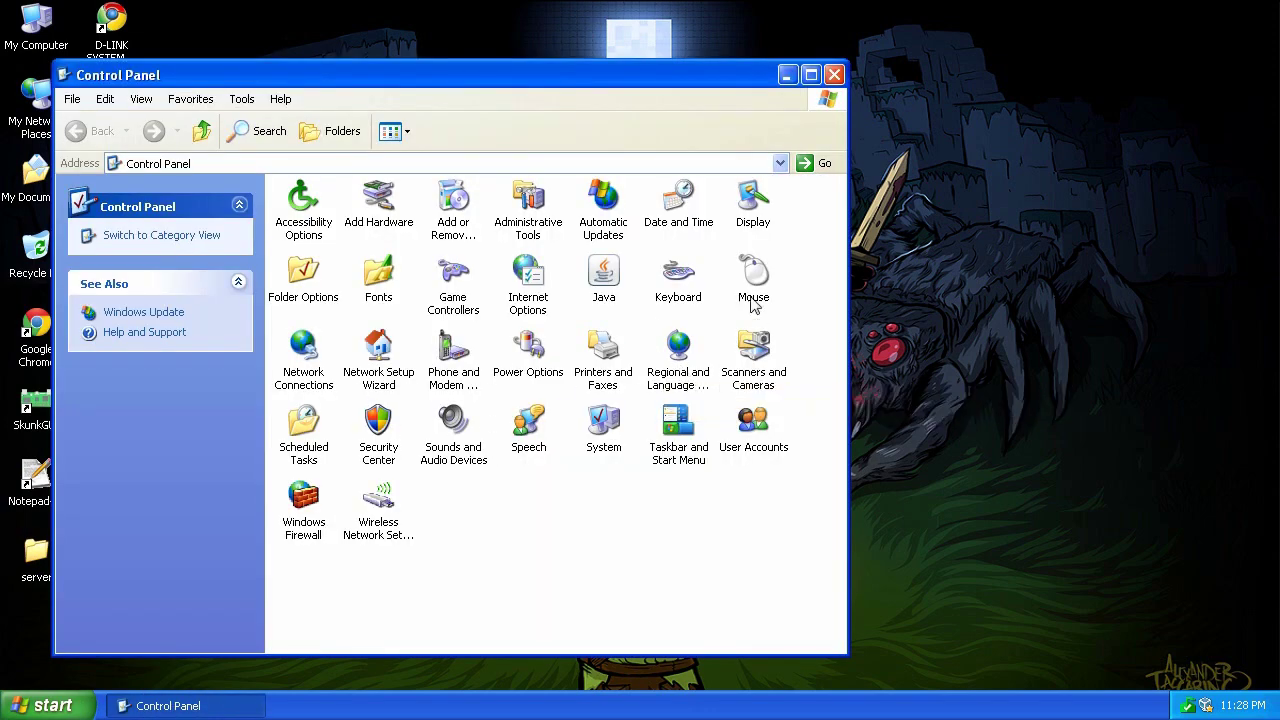
pyautogui.click(322, 366)
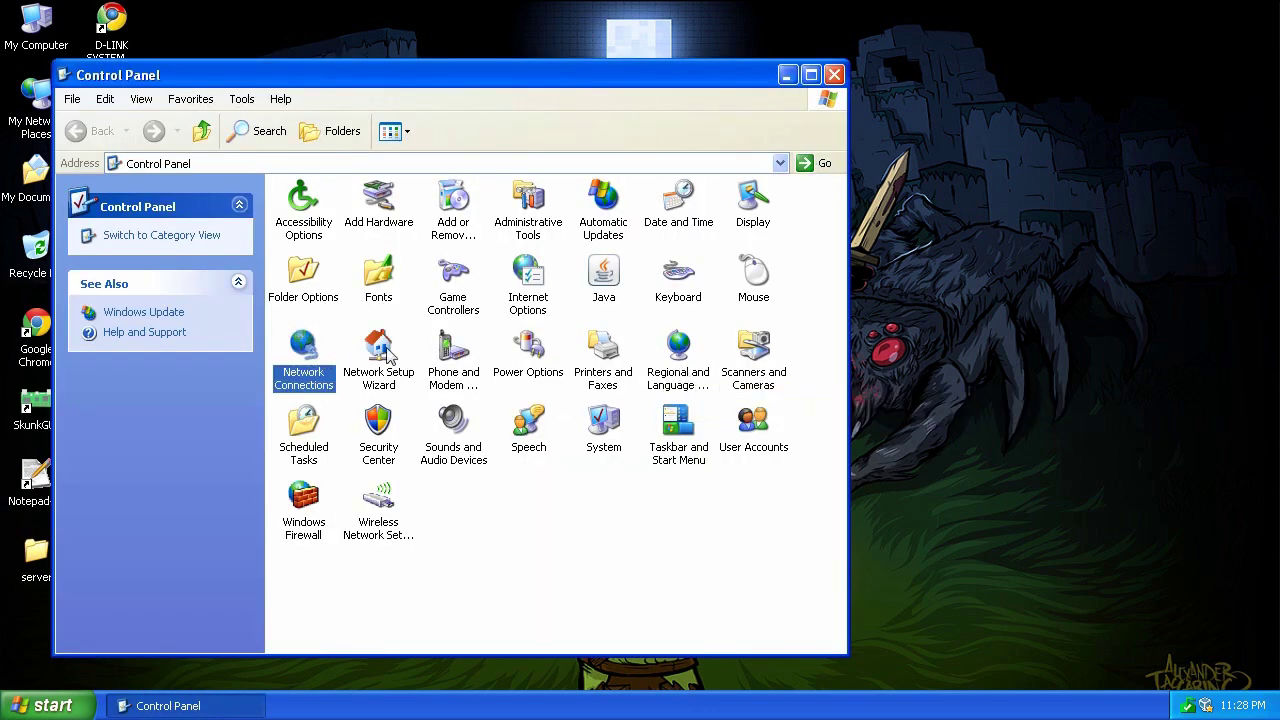
pyautogui.rightClick(310, 360)
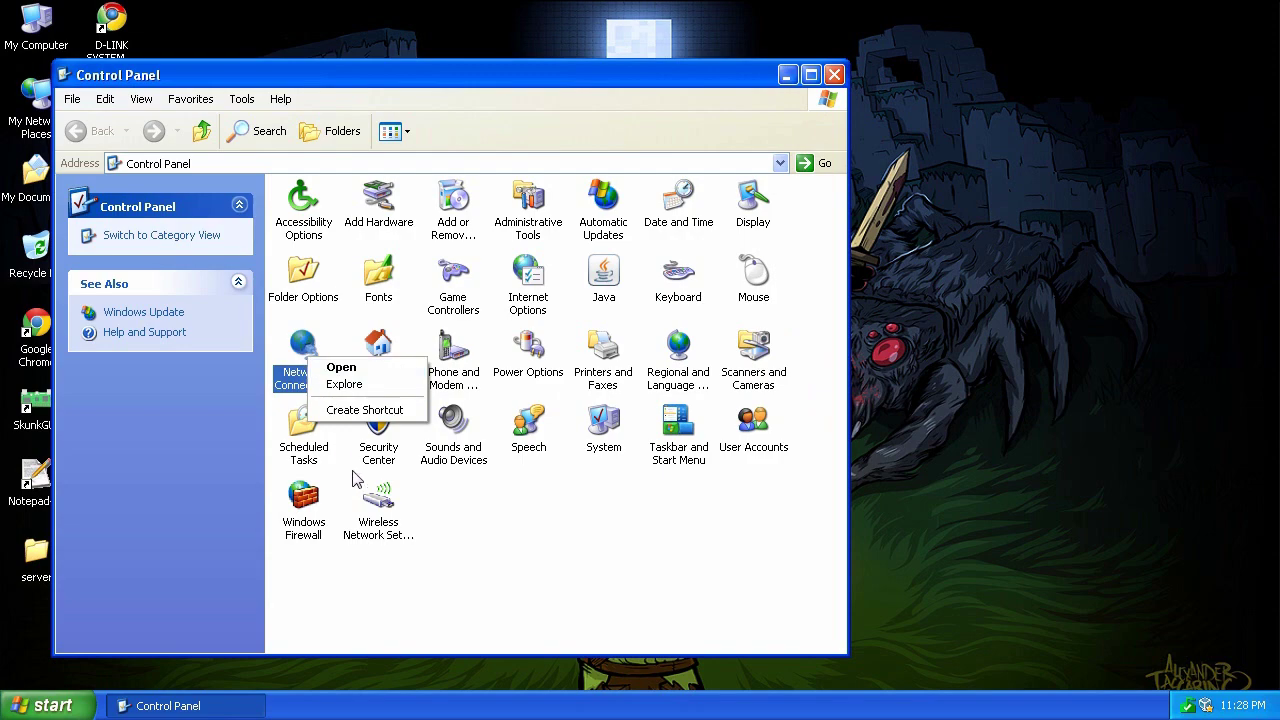
pyautogui.click(340, 367)
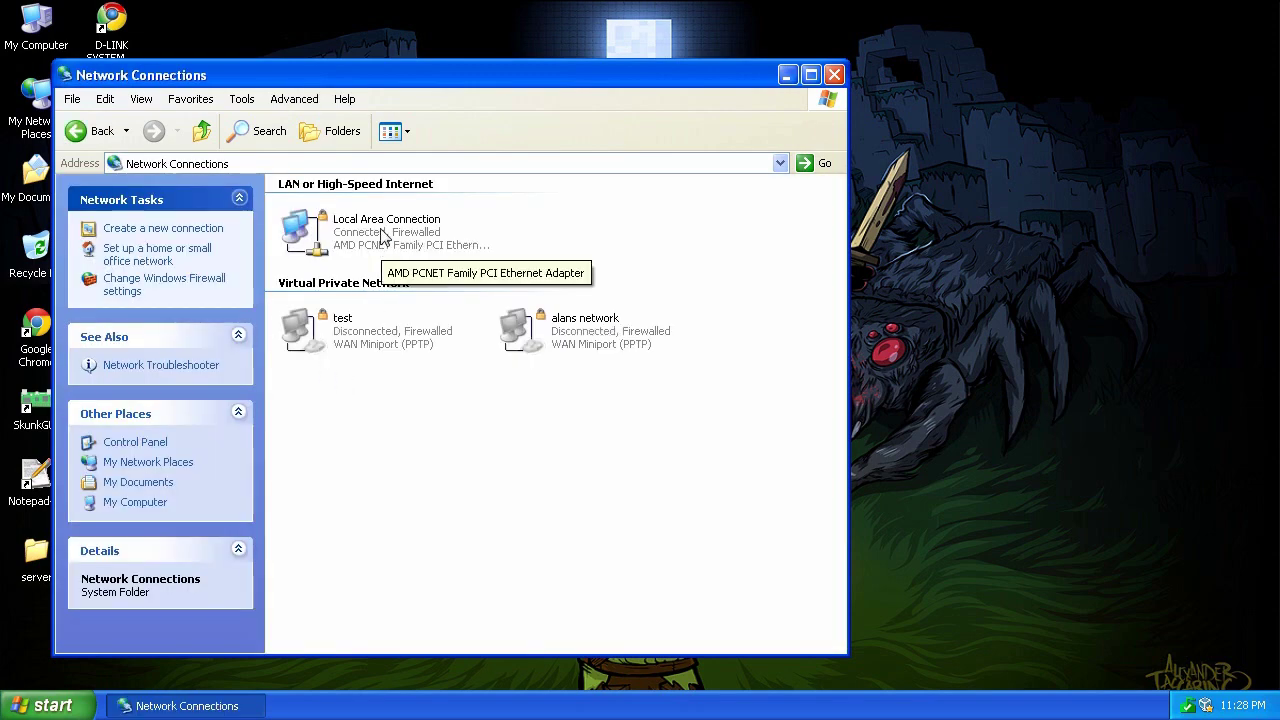
# - Open the Internet Protocol (TCP/IP) properties of the Local Area Connection
pyautogui.rightClick(384, 236)
pyautogui.click(467, 383)
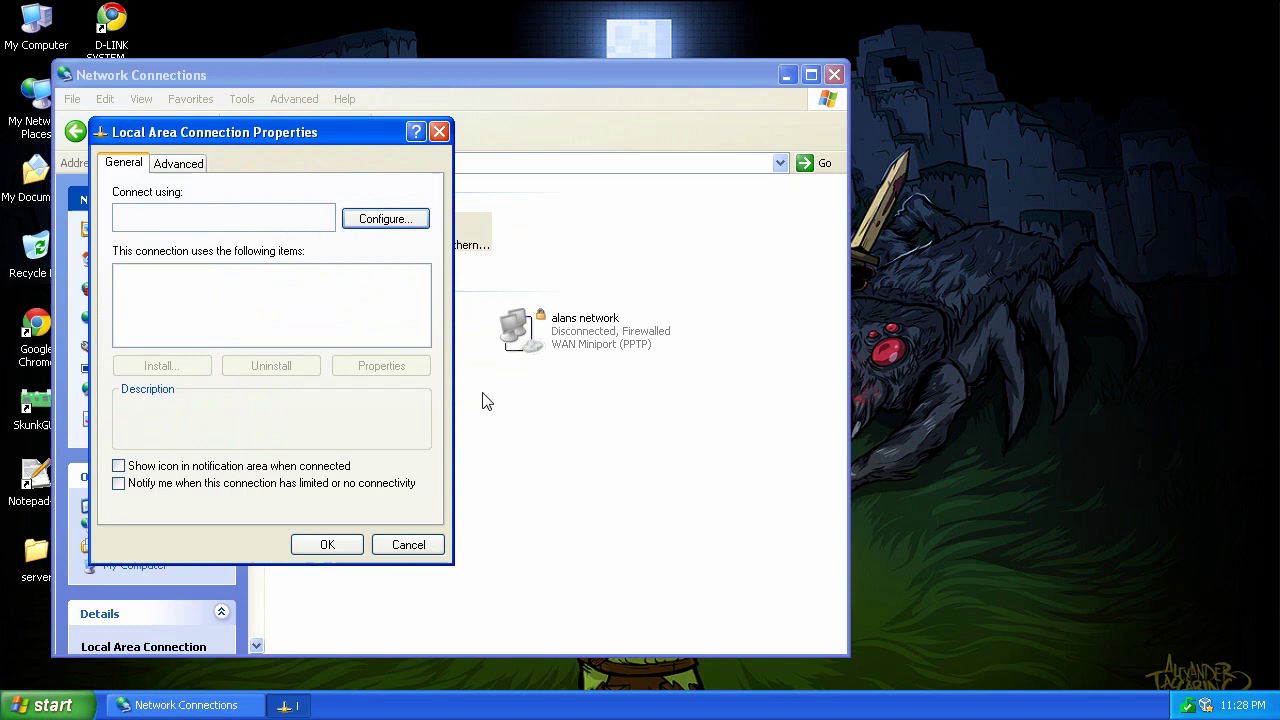
pyautogui.scroll(-2, 376, 329)
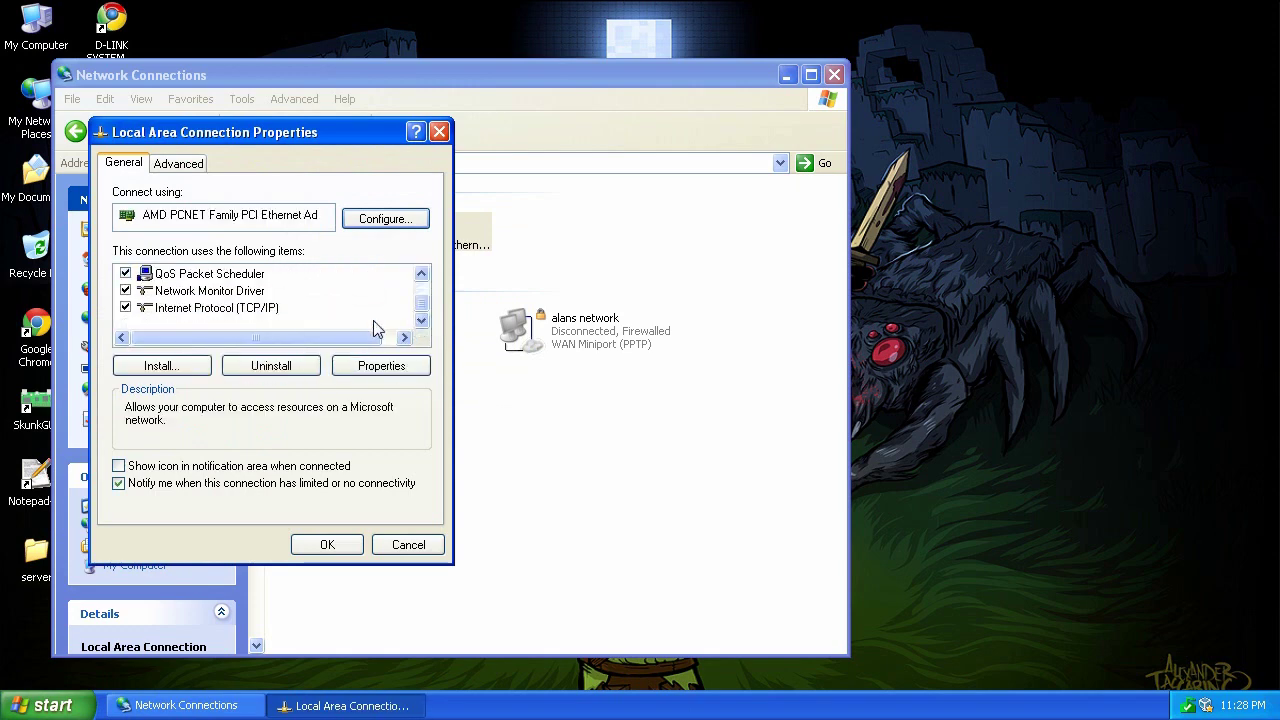
pyautogui.click(199, 308)
pyautogui.click(378, 366)
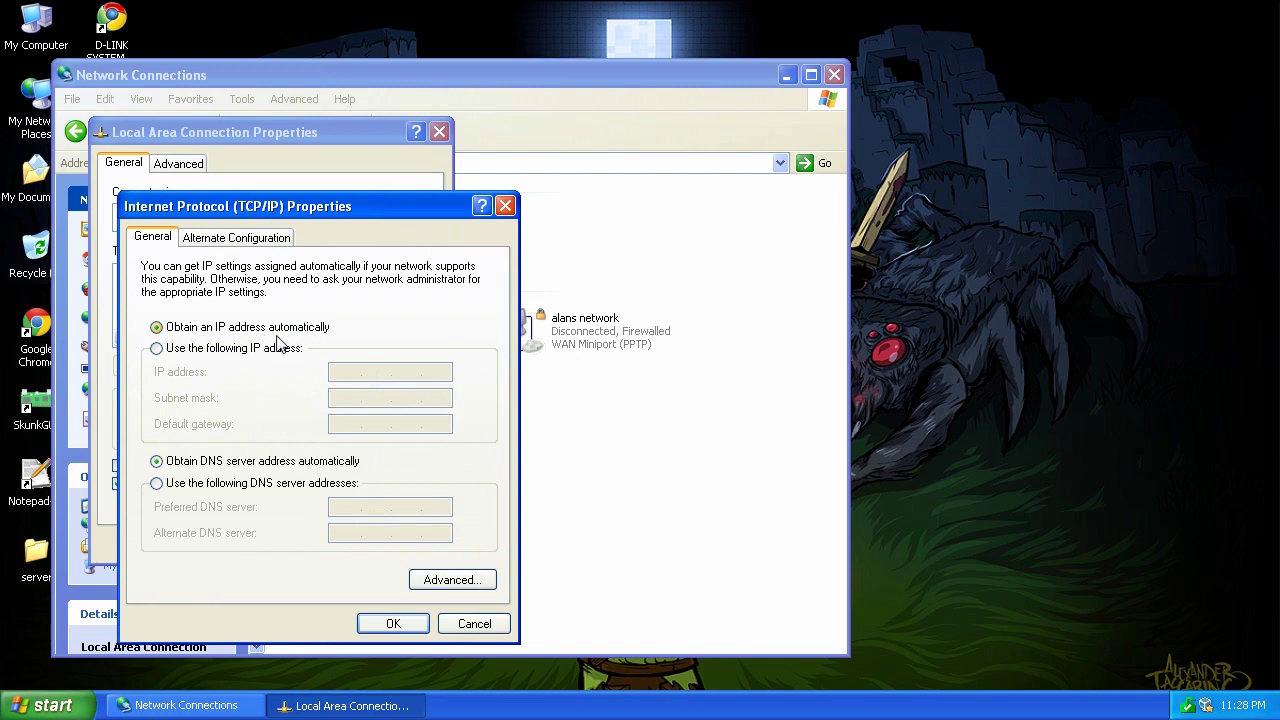
# - Look at the static IP option, keep automatic addressing, and cancel out of all network windows
pyautogui.click(216, 350)
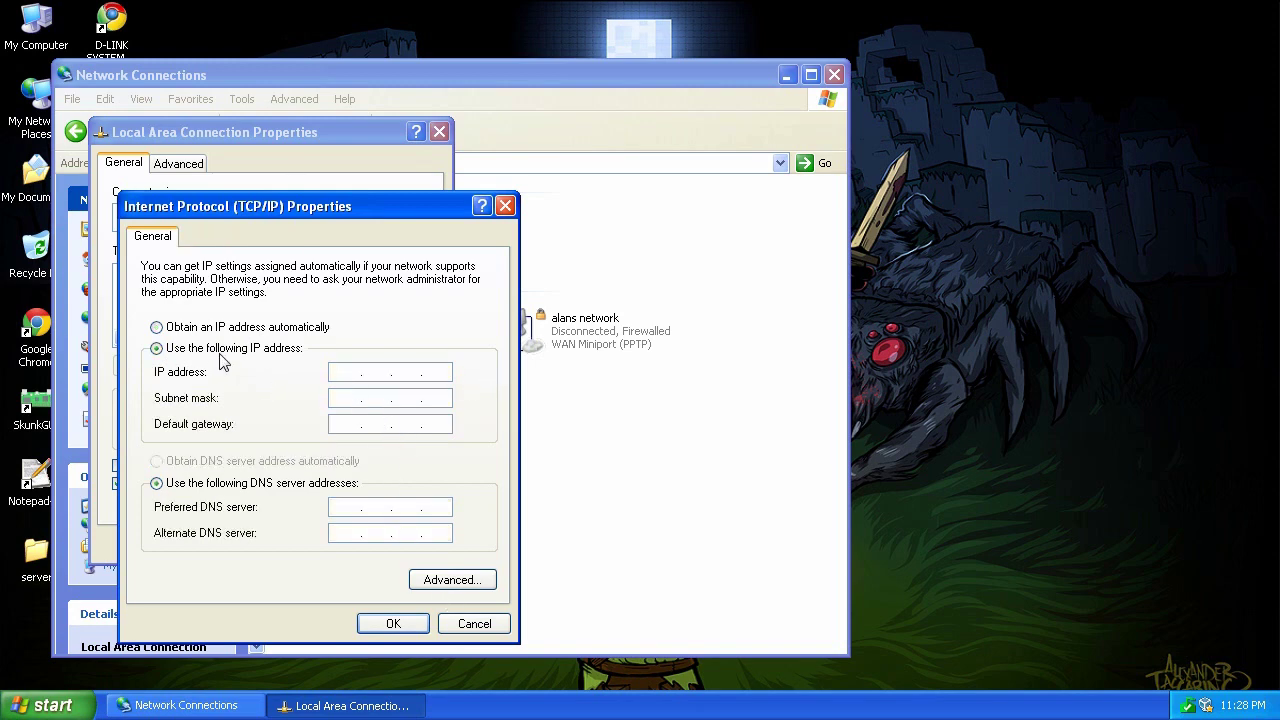
pyautogui.click(170, 330)
pyautogui.click(500, 622)
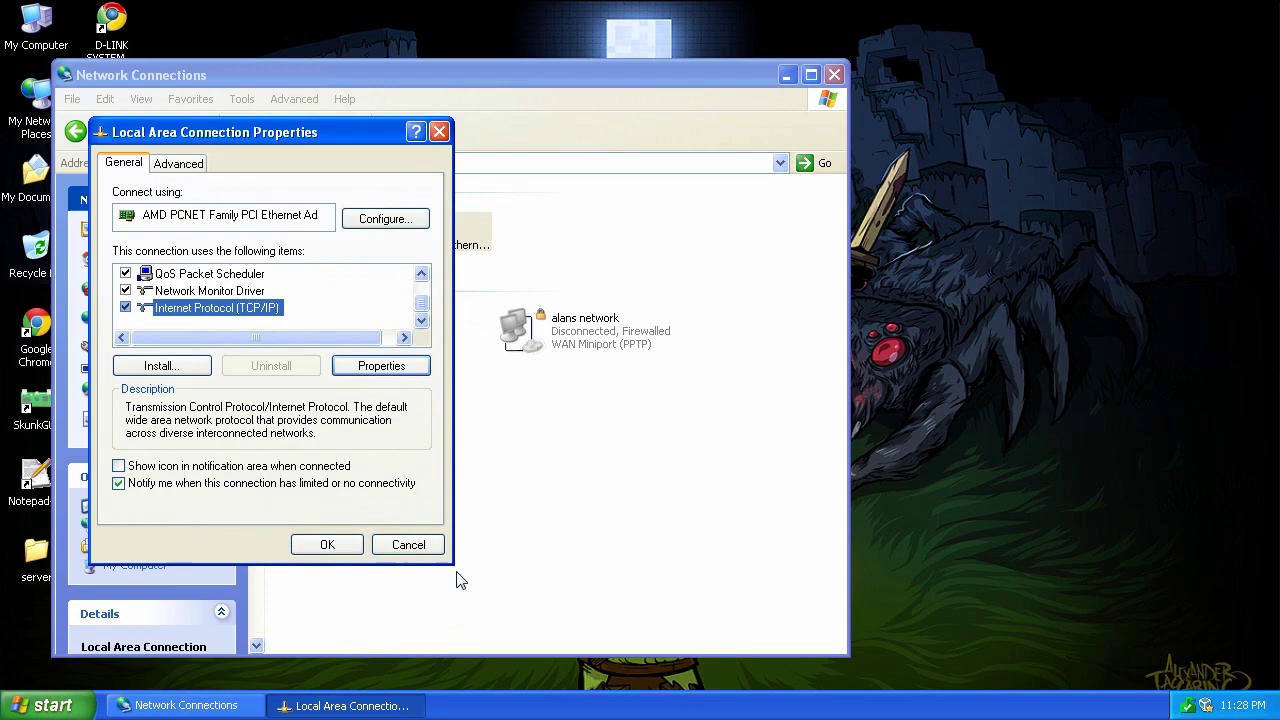
pyautogui.click(400, 544)
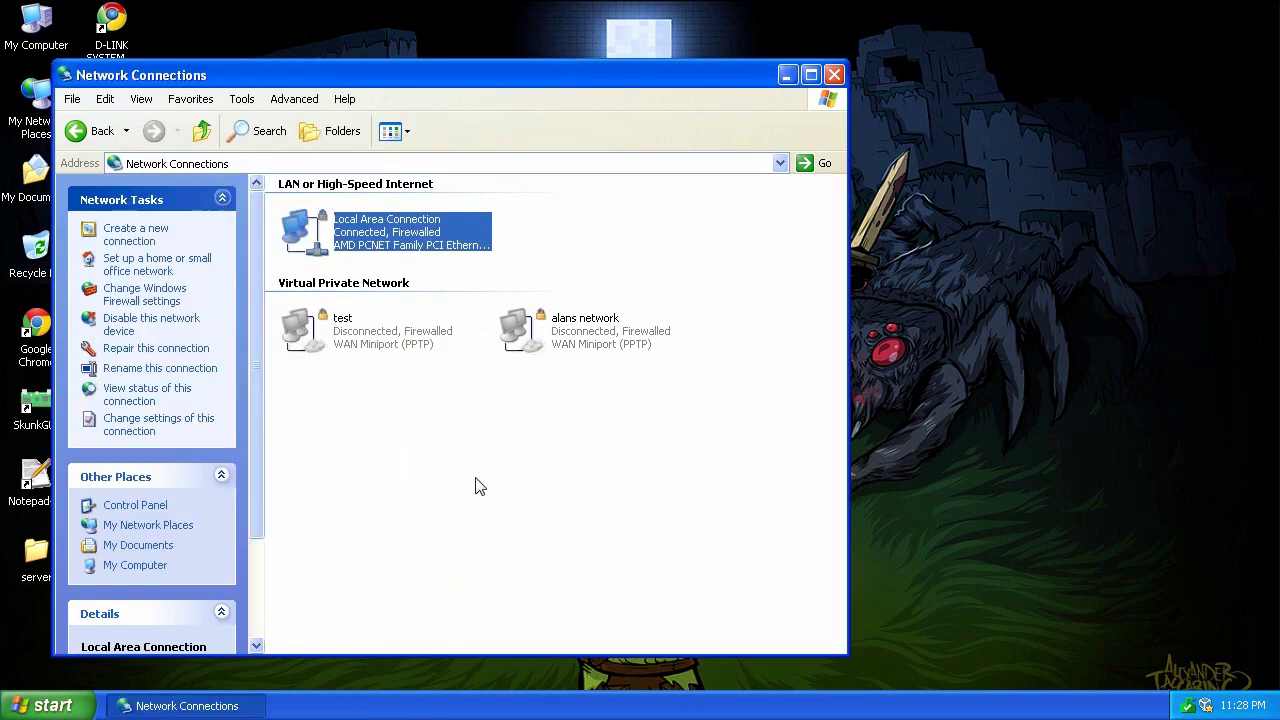
pyautogui.click(834, 76)
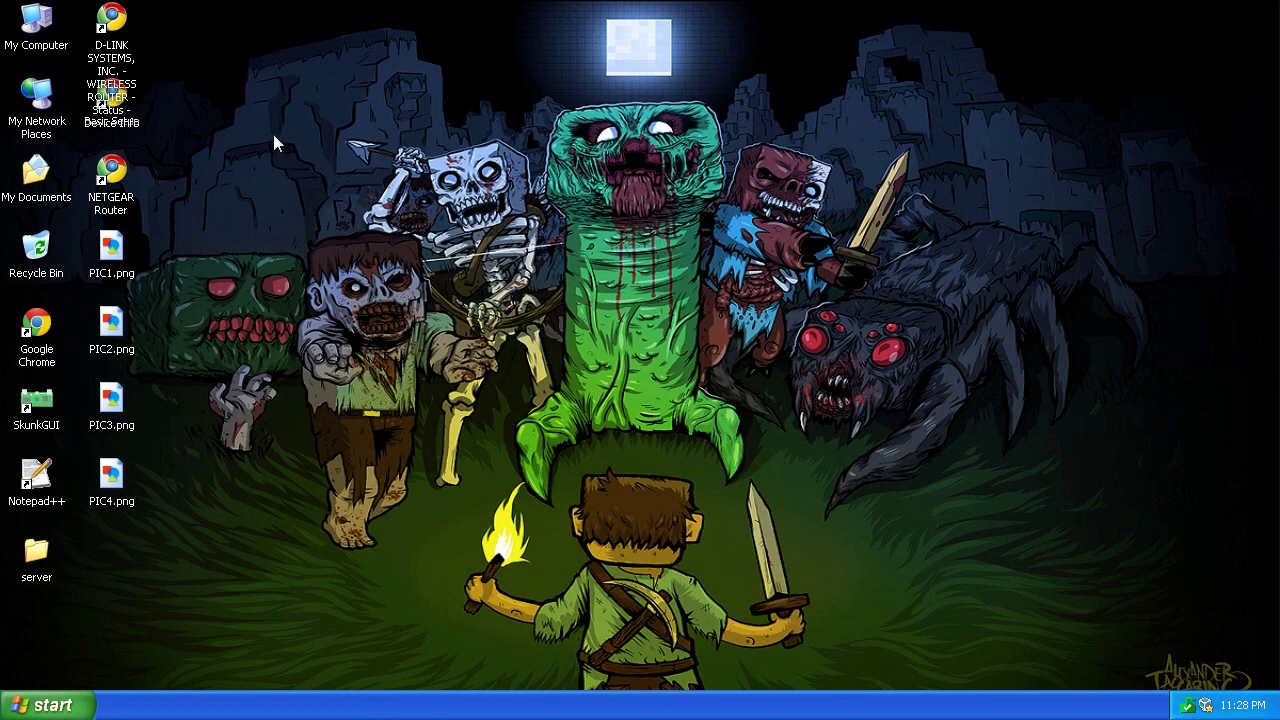
# - Open the D-Link DIR-655 admin page from the desktop shortcut and reach Setup's Internet Connection page
pyautogui.doubleClick(112, 22)
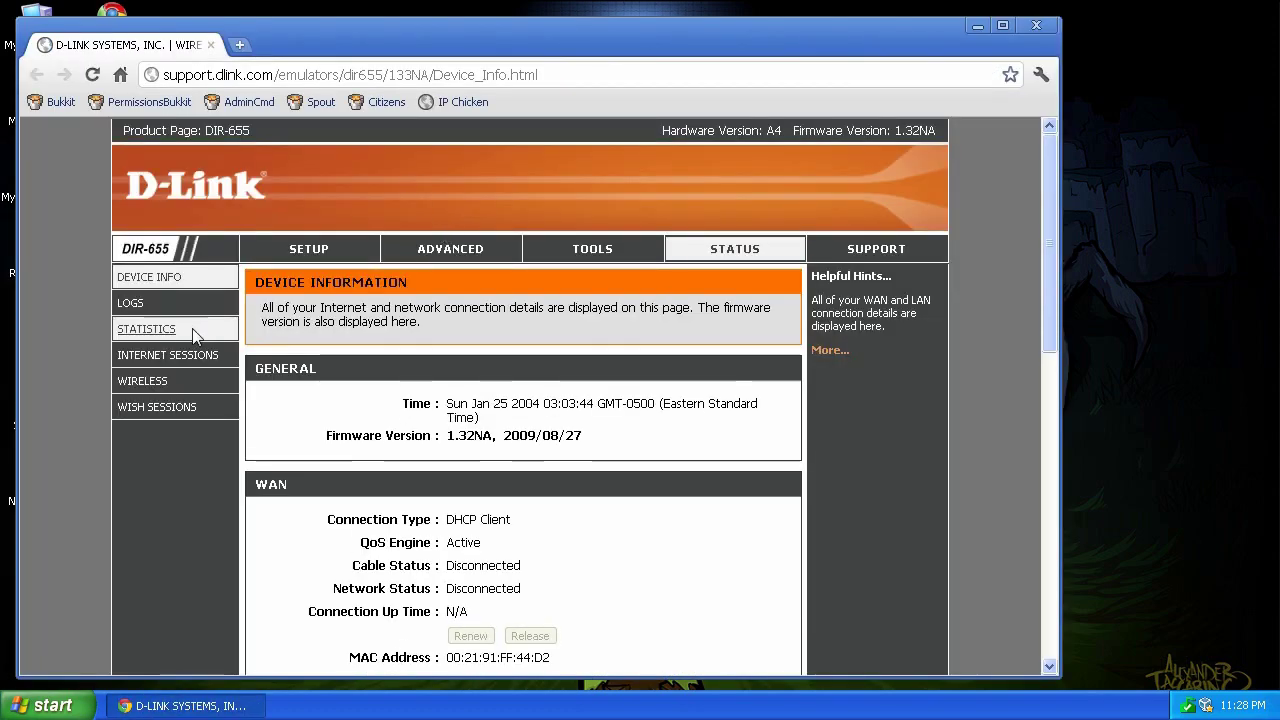
pyautogui.click(450, 257)
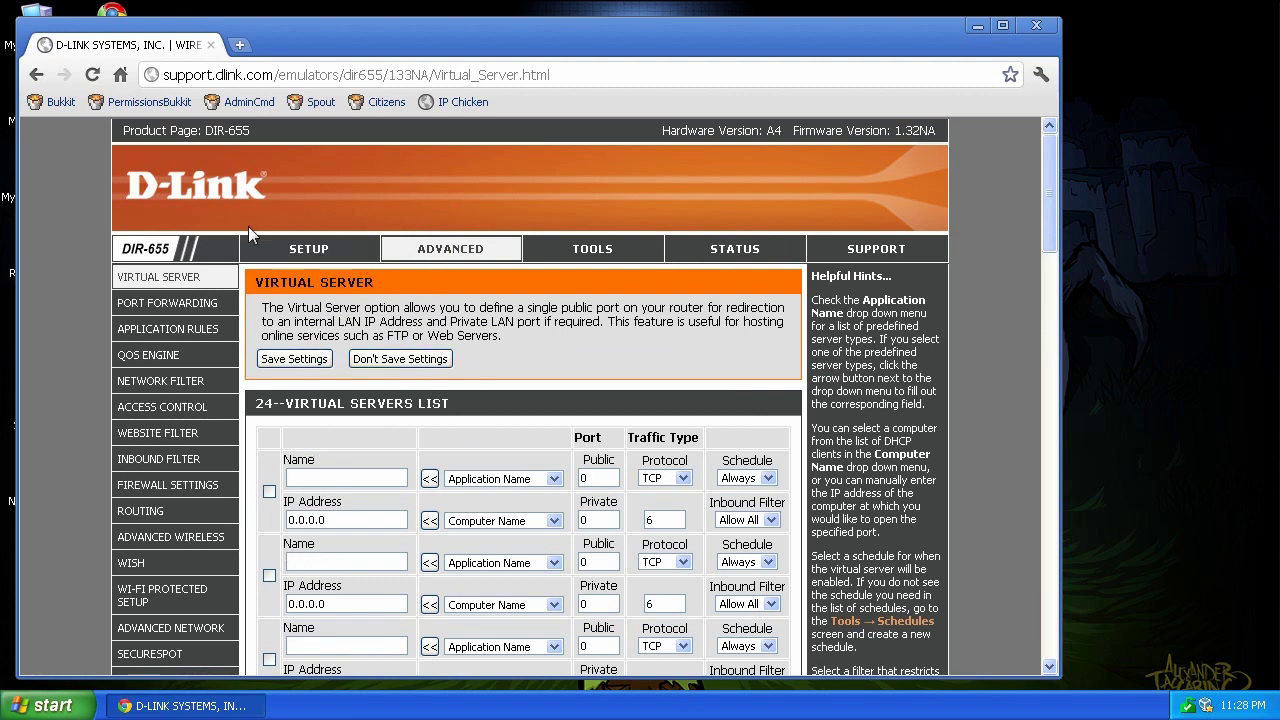
pyautogui.click(288, 251)
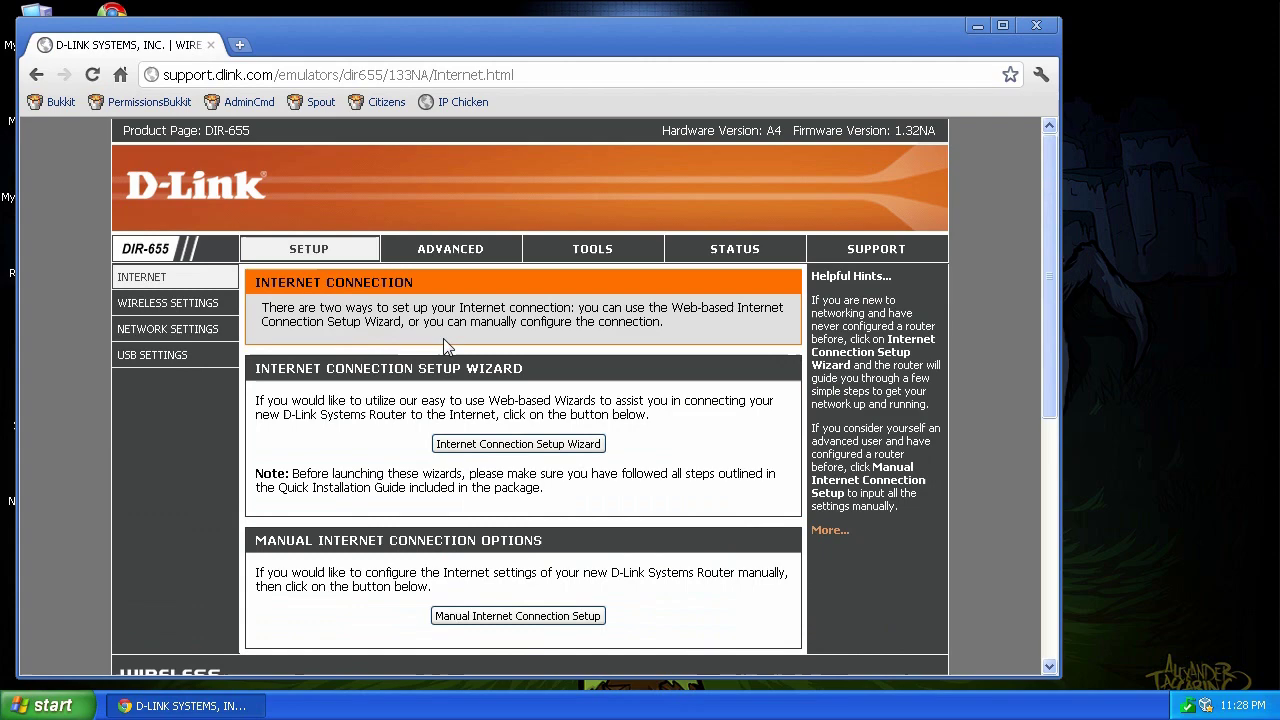
pyautogui.scroll(-1, 448, 485)
# - Go to Setup > Network Settings and scroll to the DHCP range 192.168.0.100–192.168.0.199
pyautogui.scroll(1, 354, 346)
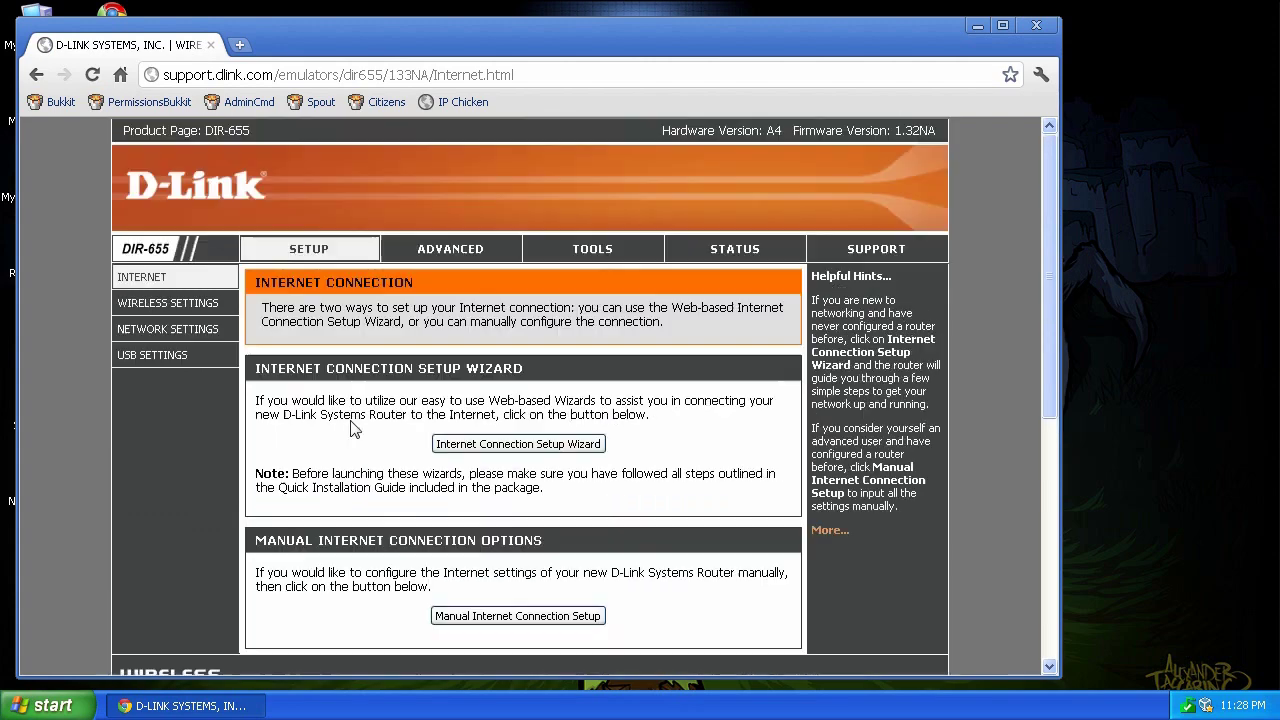
pyautogui.click(207, 330)
pyautogui.scroll(-4, 440, 400)
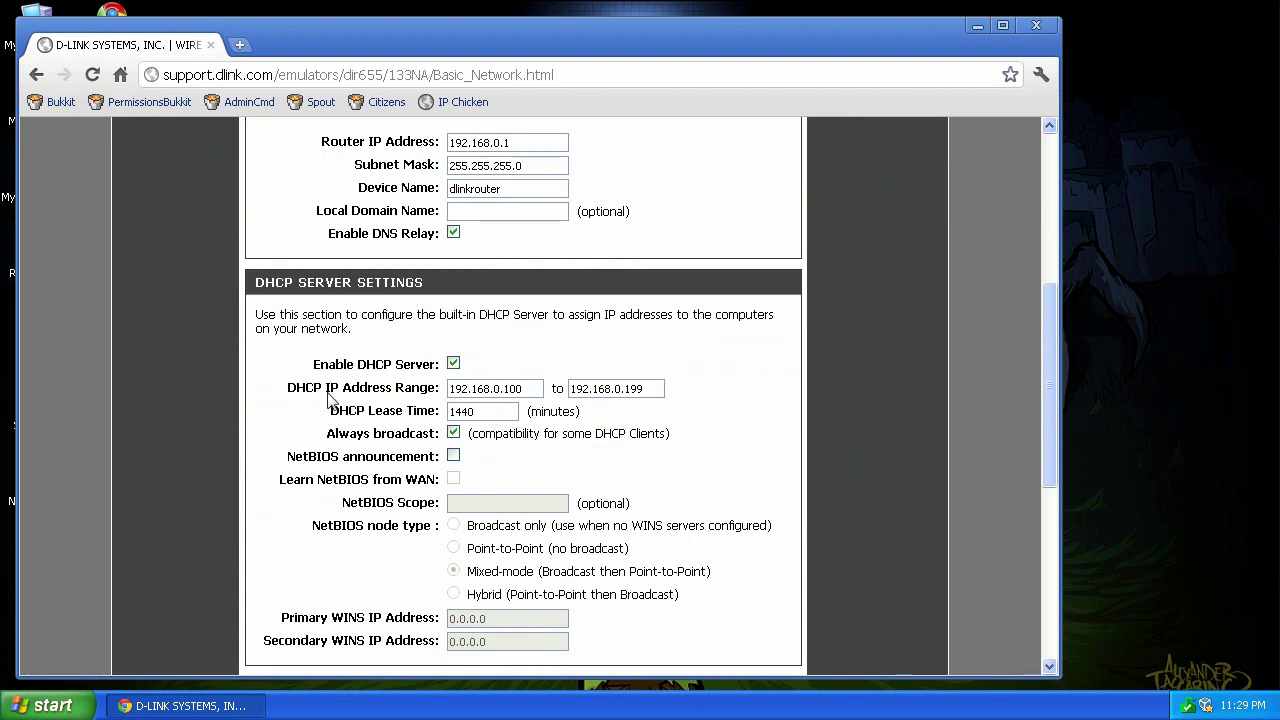
# - Highlight the DHCP range 192.168.0.100–192.168.0.199 and the 1440-minute lease time
pyautogui.click(508, 395)
pyautogui.doubleClick(510, 393)
pyautogui.click(648, 392)
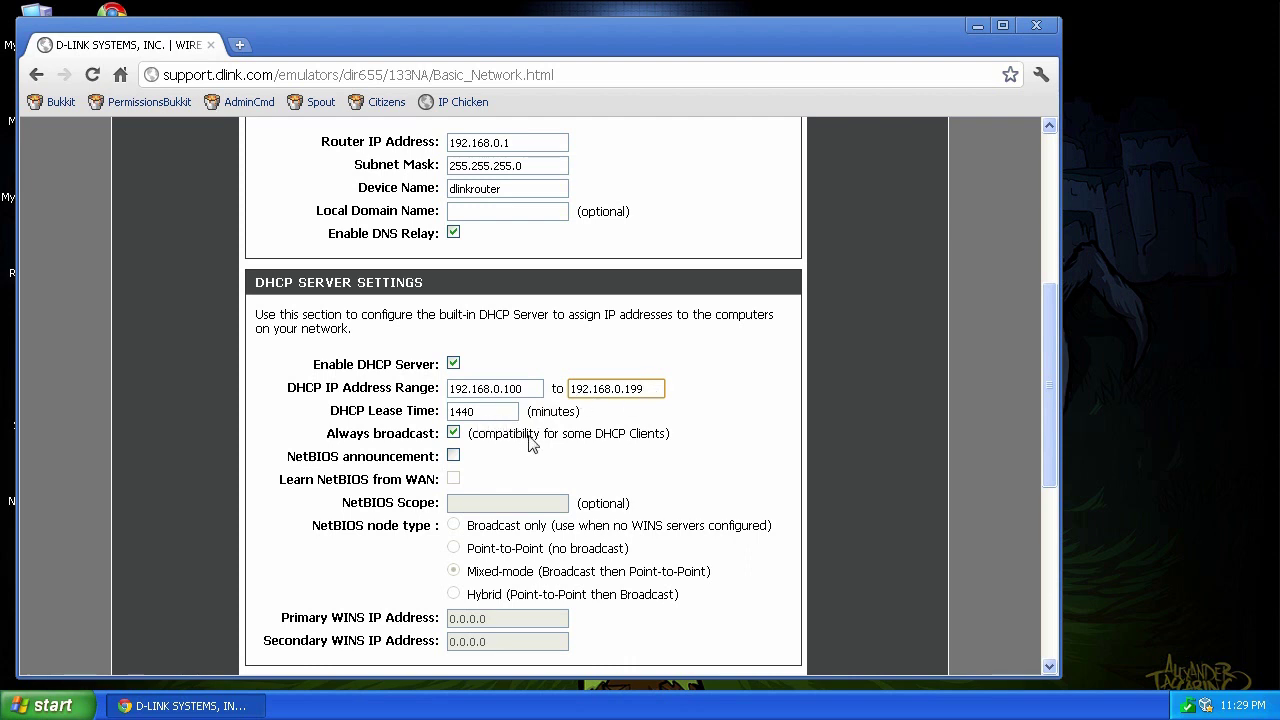
pyautogui.doubleClick(529, 395)
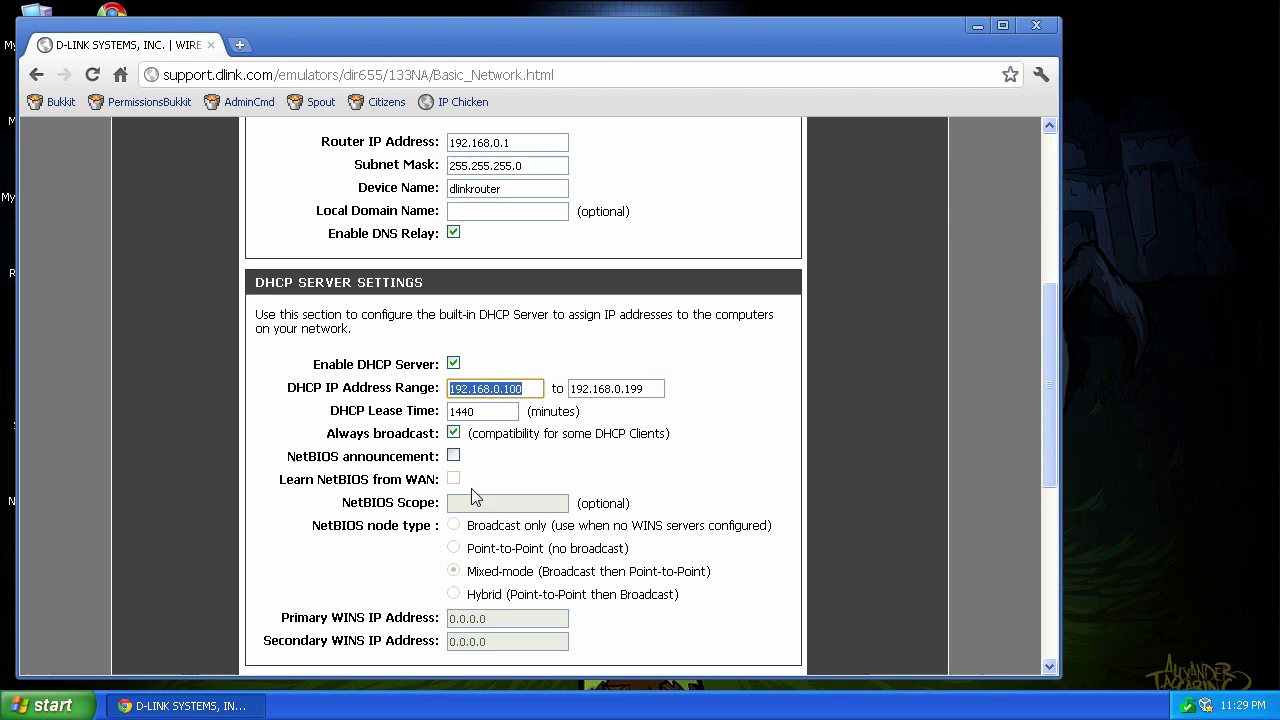
pyautogui.click(478, 414)
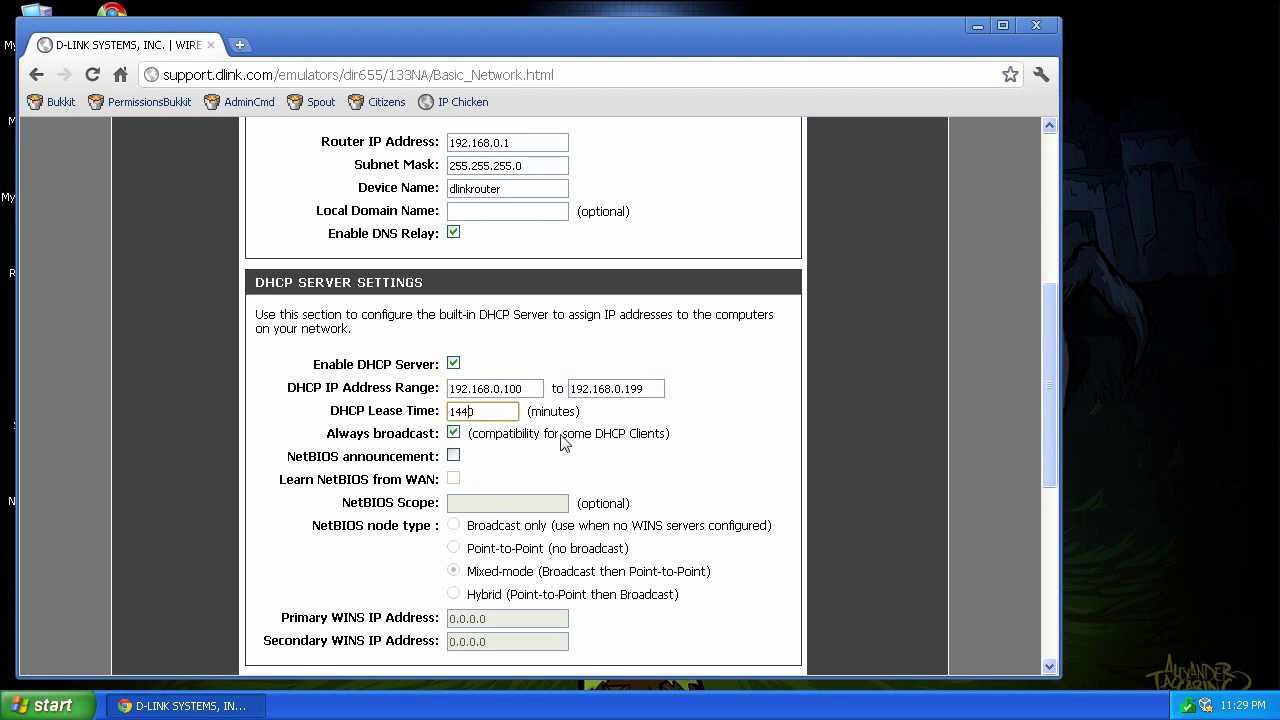
pyautogui.doubleClick(490, 418)
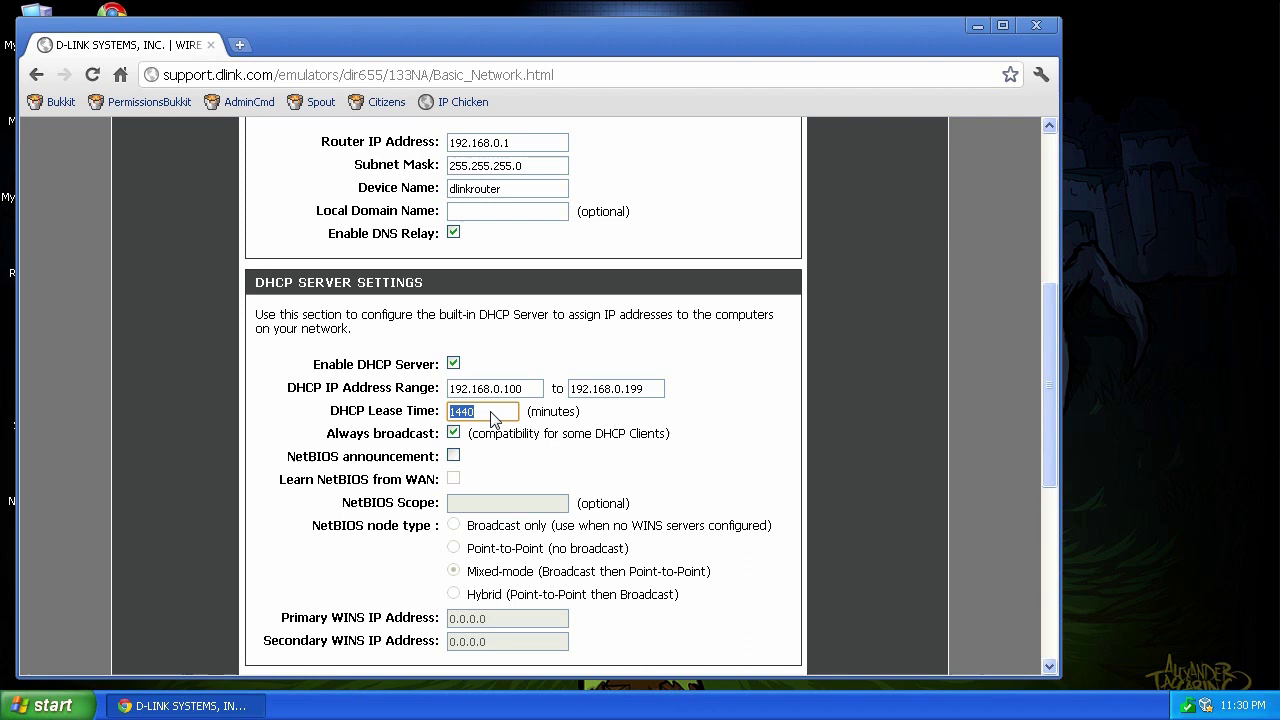
# - Enter 'minecraft server' as the new DHCP reservation's computer name
pyautogui.scroll(-5, 606, 507)
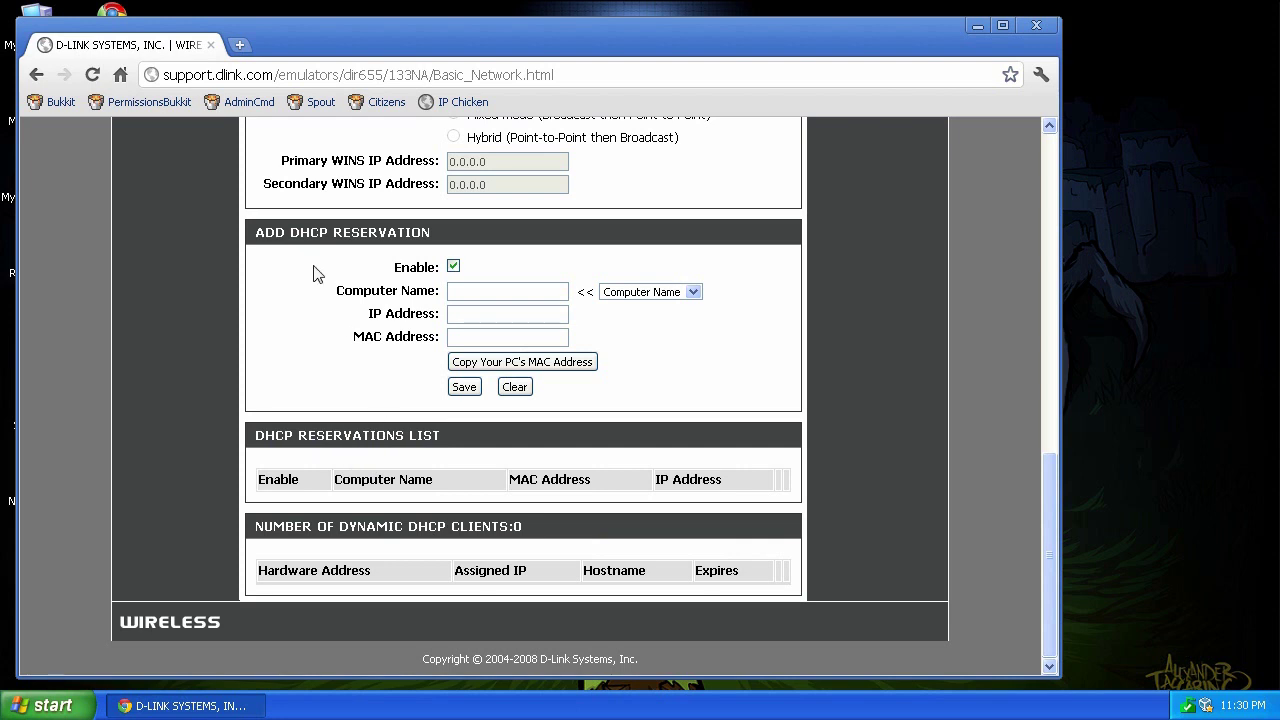
pyautogui.click(459, 300)
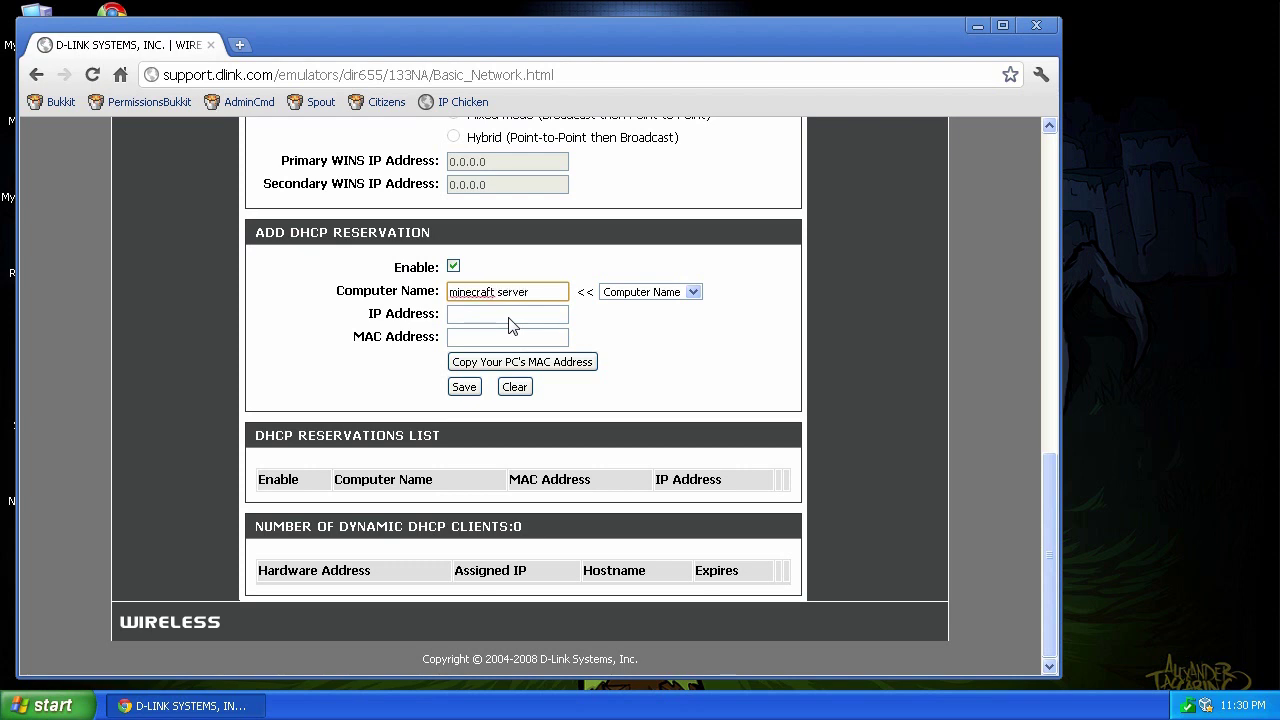
pyautogui.write('minecraft server')
pyautogui.click(497, 316)
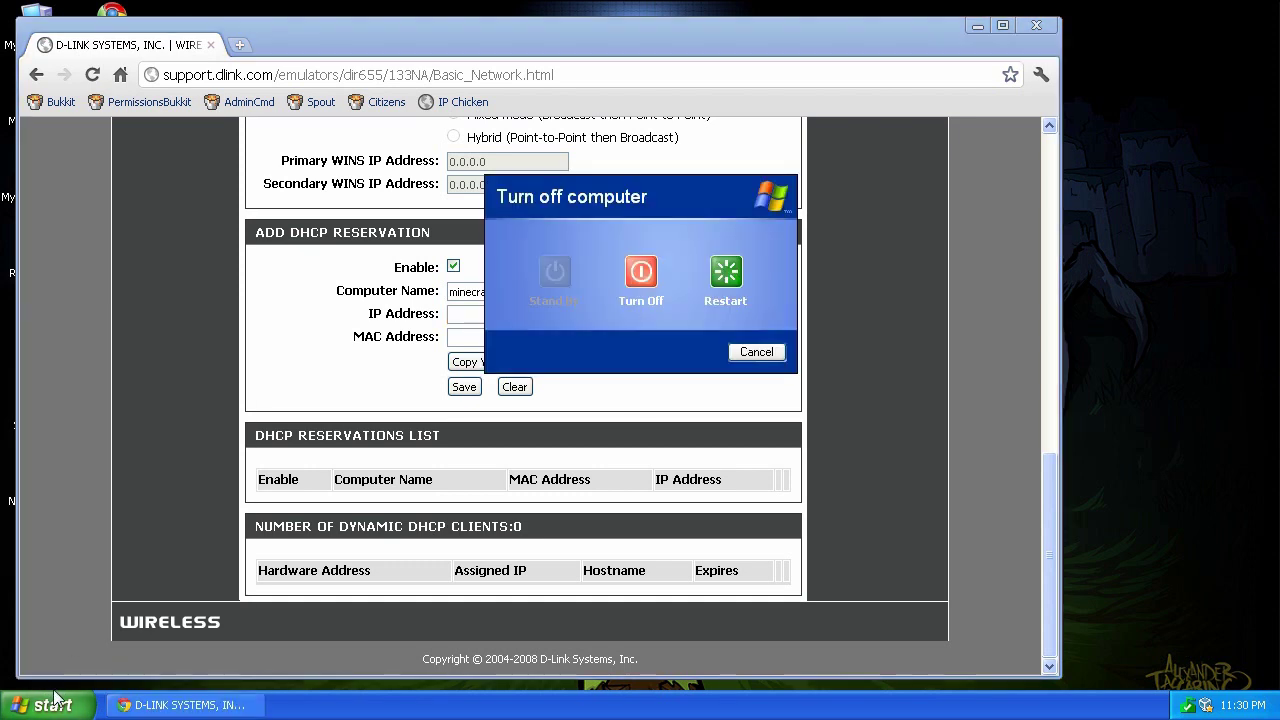
pyautogui.click(757, 352)
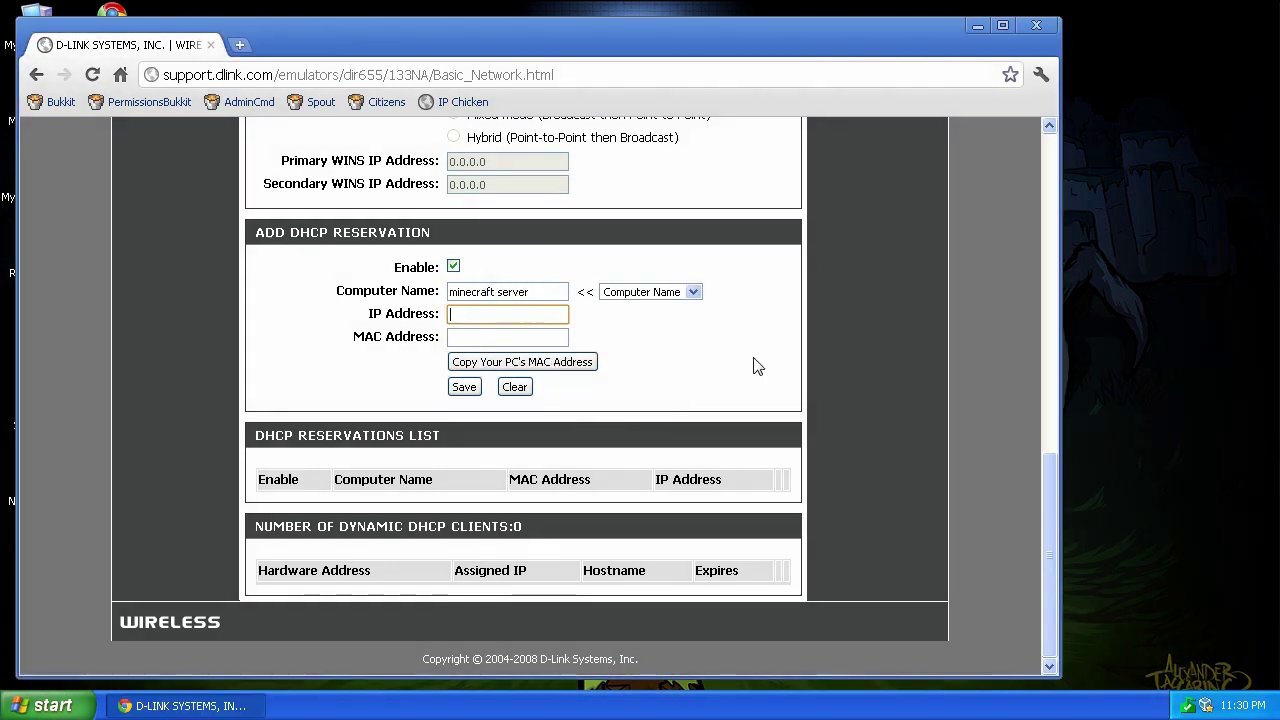
pyautogui.click(45, 705)
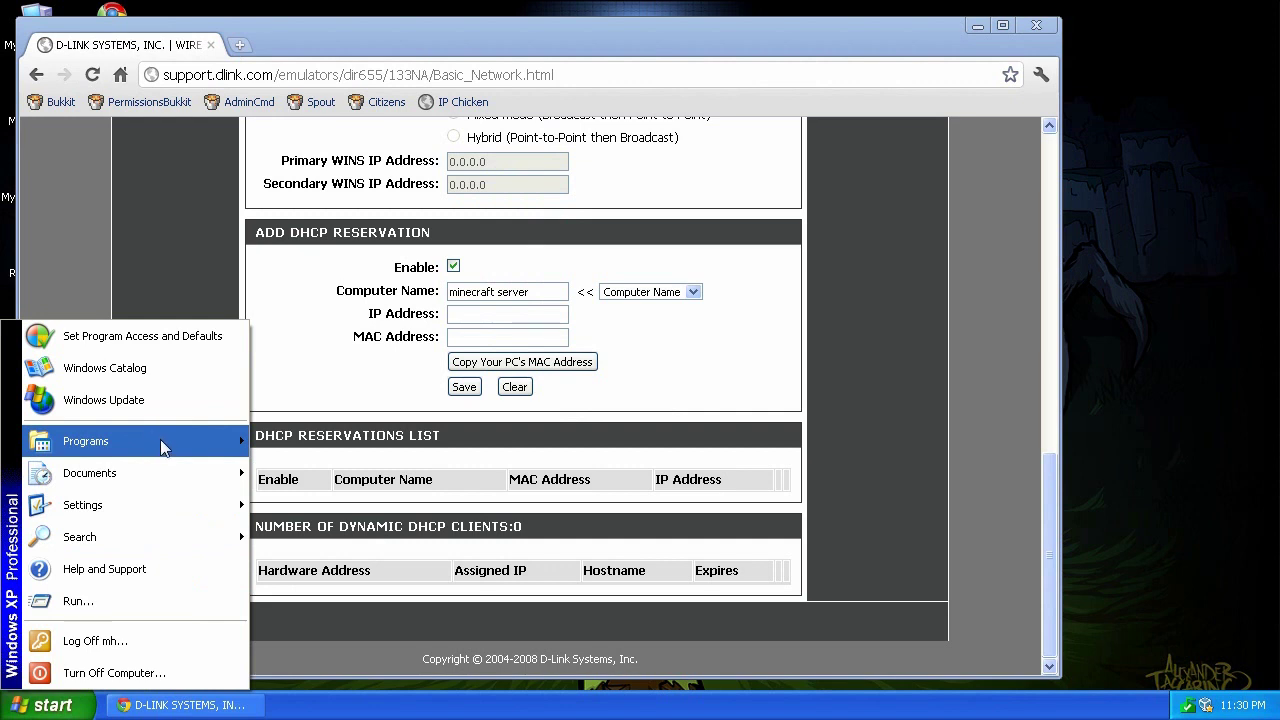
# - Open a Command Prompt and run ipconfig to find the PC's IP address
pyautogui.moveTo(160, 440)
pyautogui.moveTo(292, 440)
pyautogui.click(462, 438)
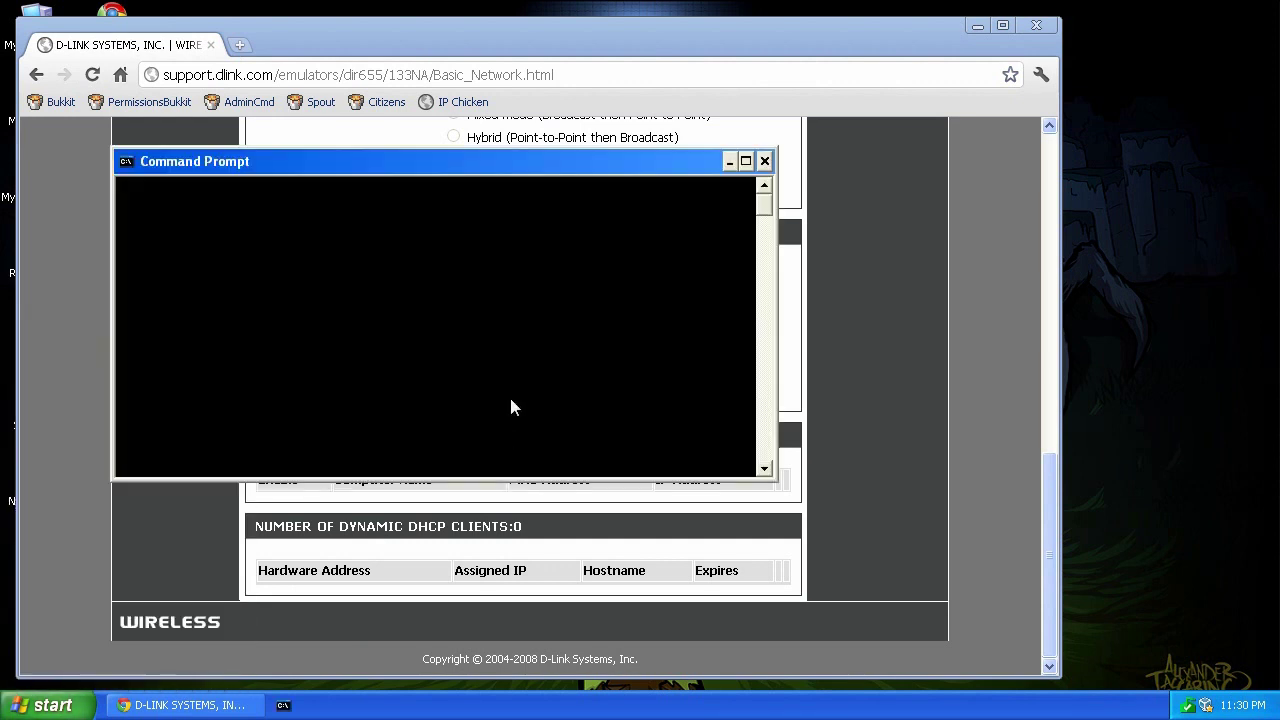
pyautogui.moveTo(390, 168); pyautogui.dragTo(874, 228)
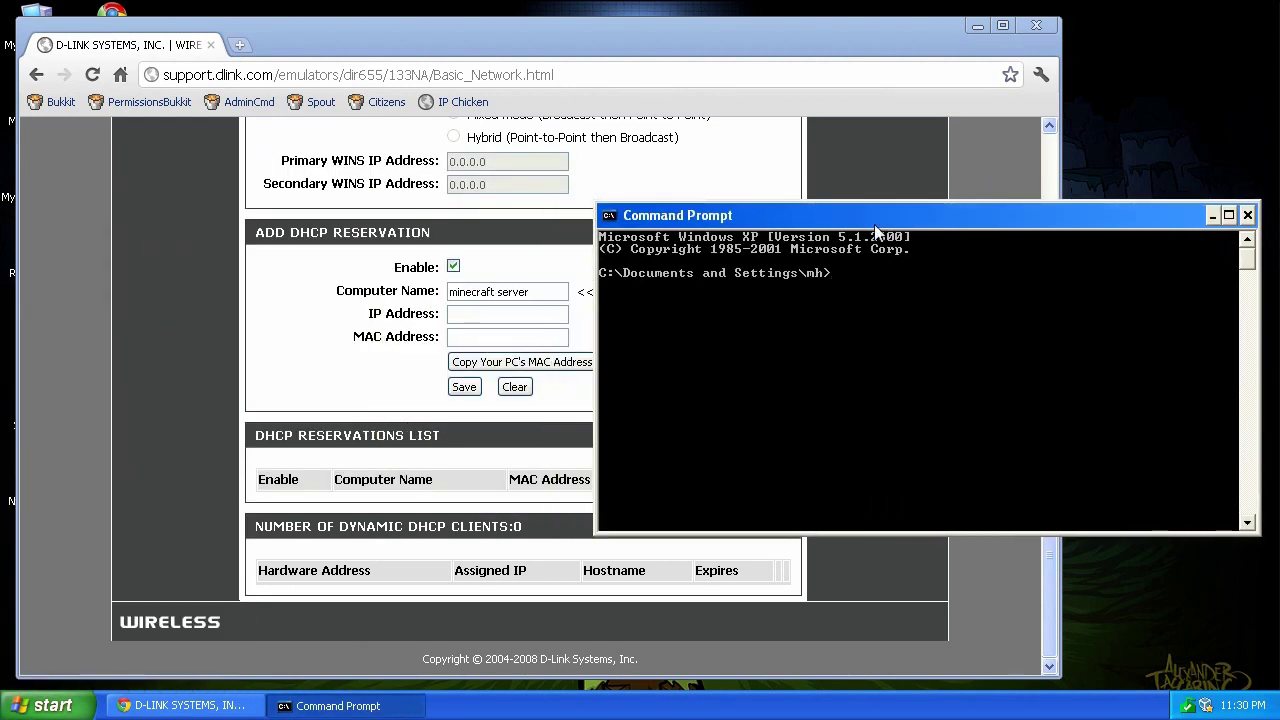
pyautogui.write('ipconfig')
pyautogui.press('Return')
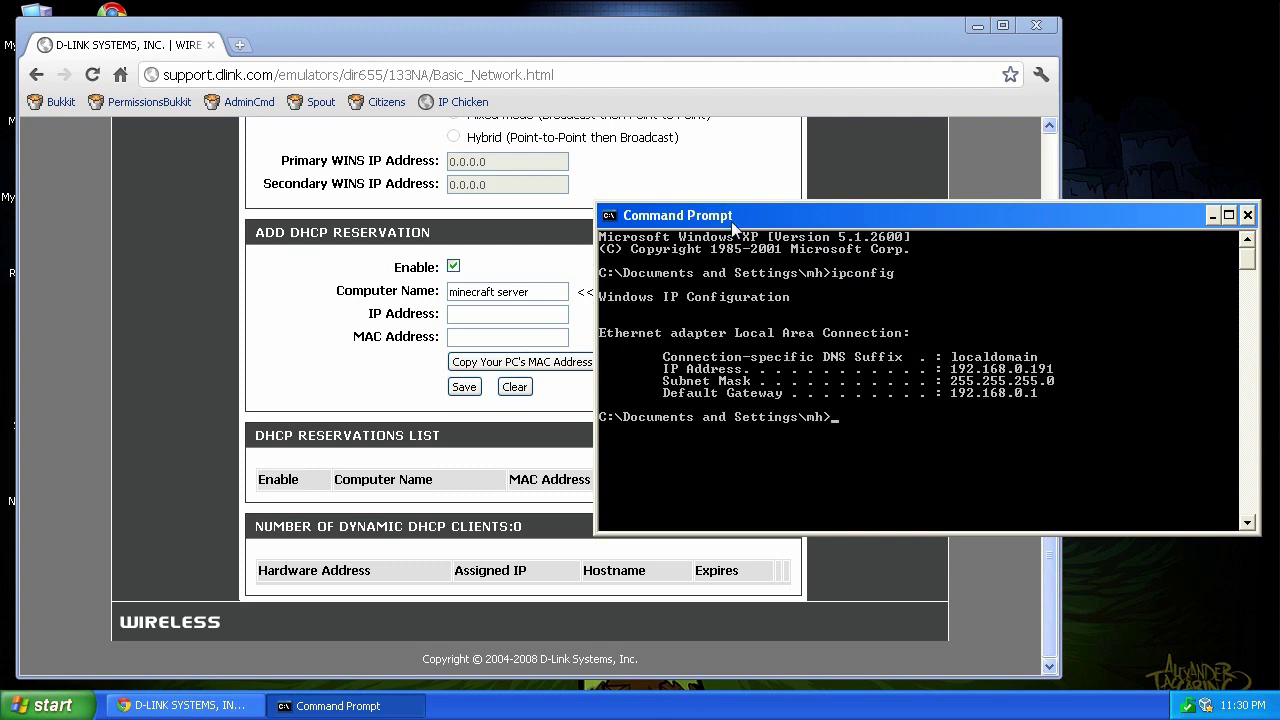
# - Enter 192.168.0.191 as the reservation's IP address, moving on to the MAC address field
pyautogui.moveTo(731, 218); pyautogui.dragTo(892, 218)
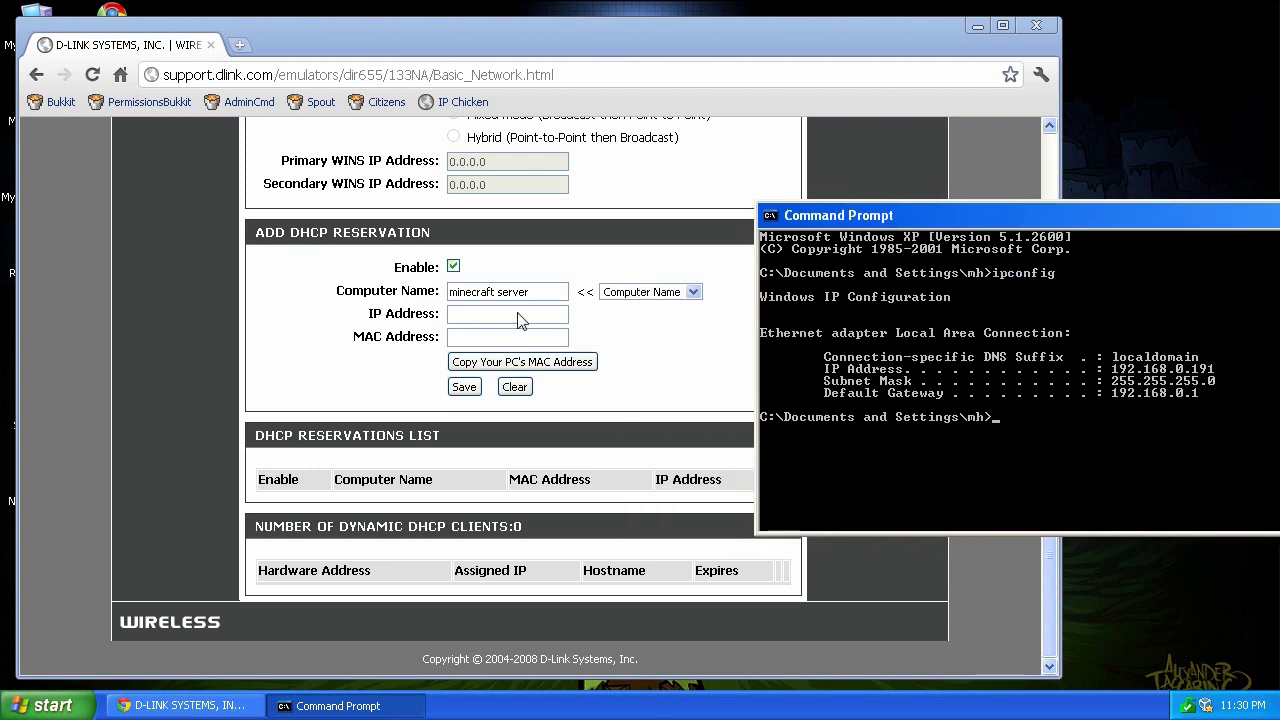
pyautogui.click(507, 314)
pyautogui.write('192.168.0.191')
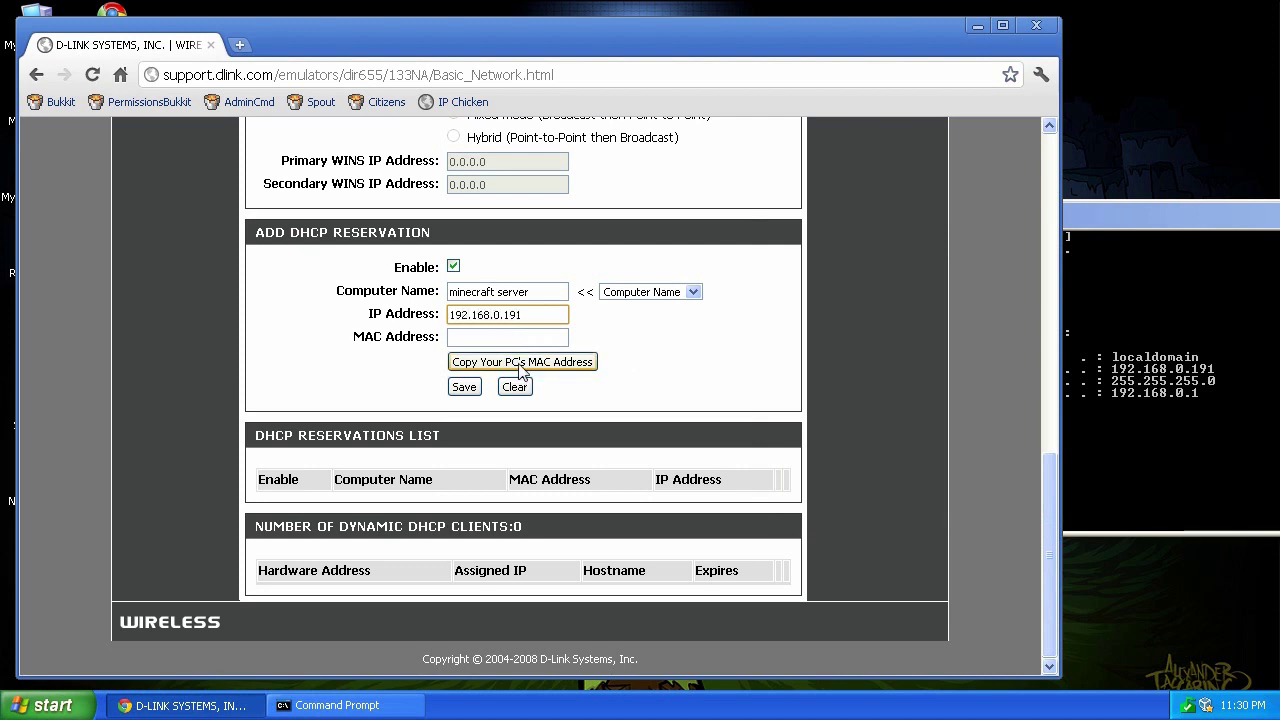
pyautogui.press('Tab')
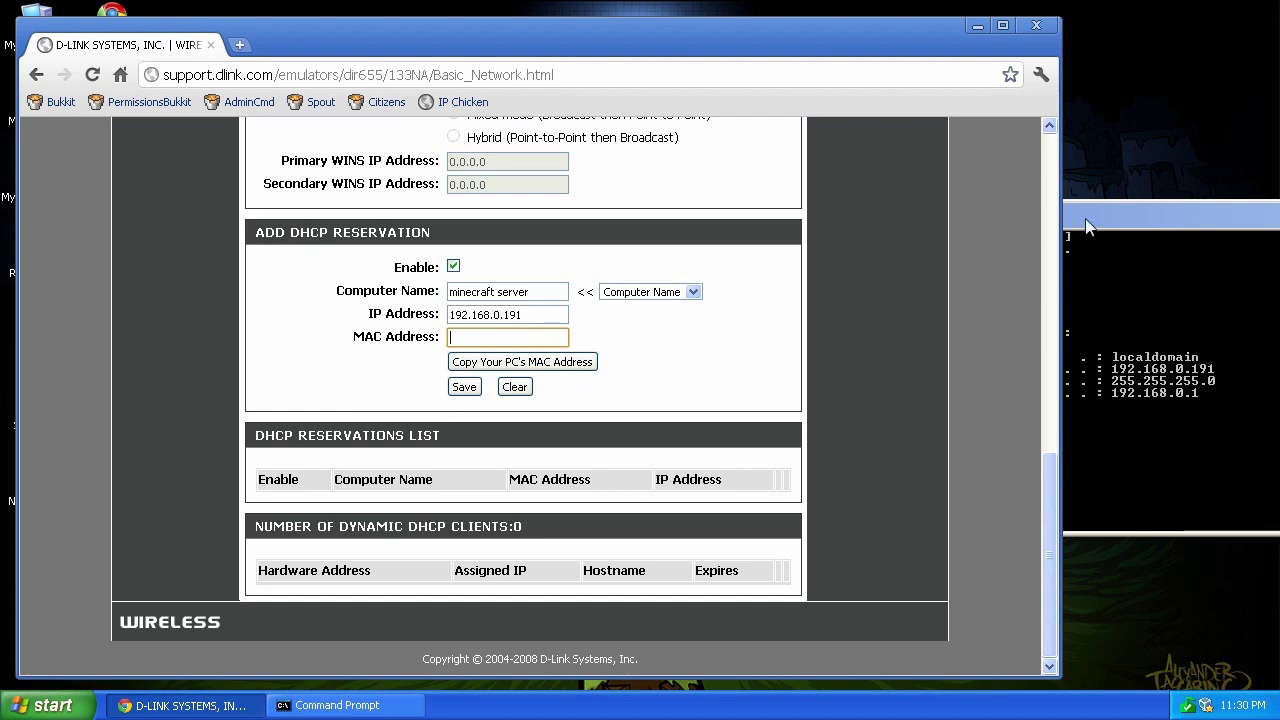
pyautogui.moveTo(1085, 218); pyautogui.dragTo(937, 186)
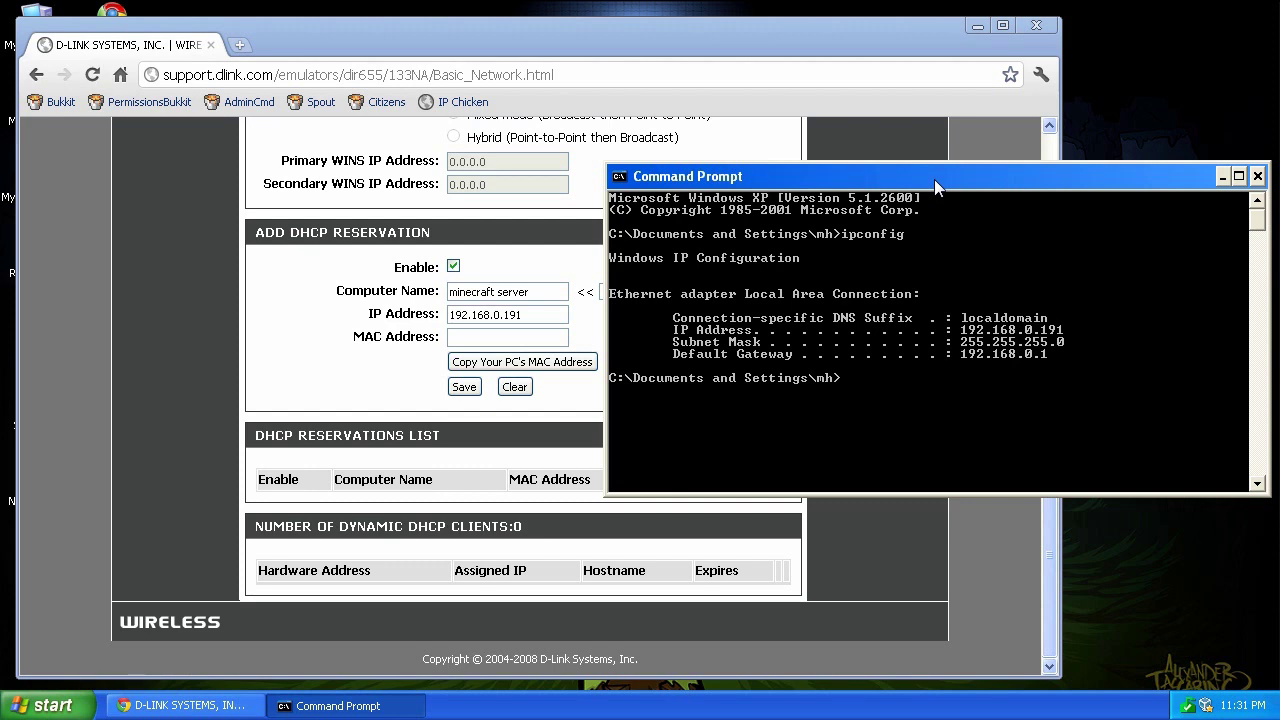
# - Run ipconfig /all to find physical address 08-00-27-86-D5-97, placing the console beside the reservation form
pyautogui.write('ipconfig /all')
pyautogui.press('Return')
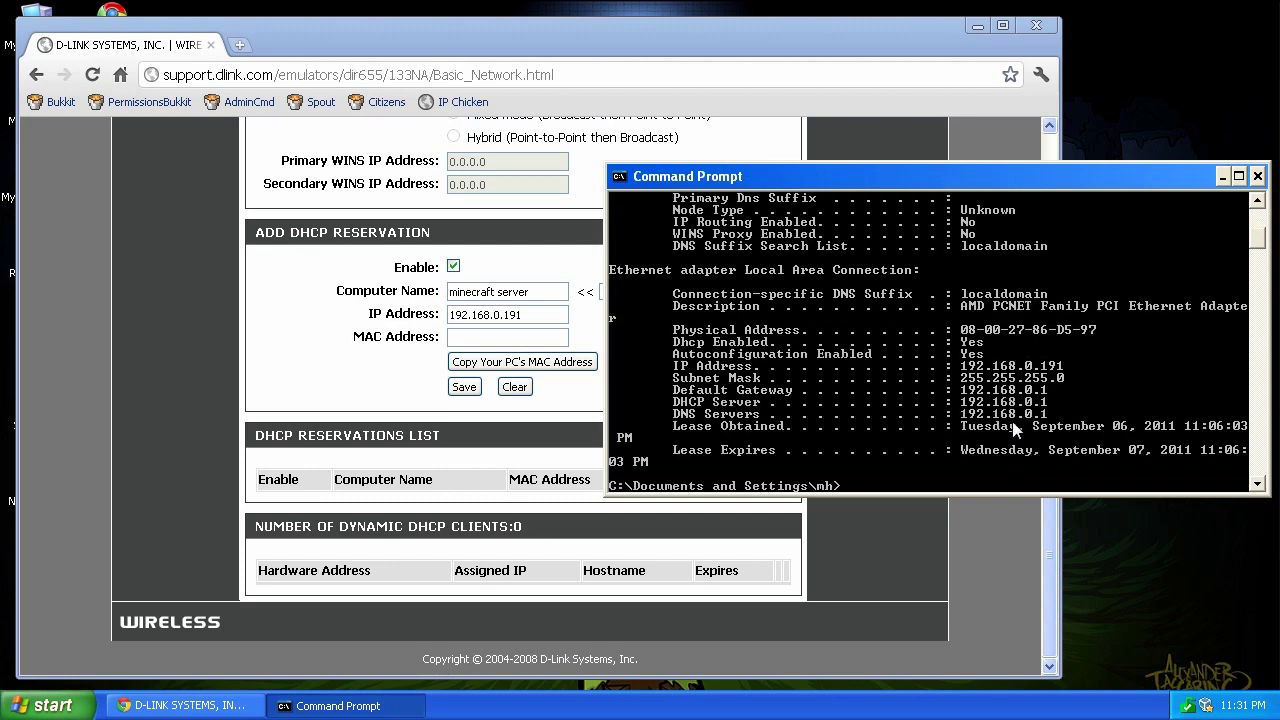
pyautogui.scroll(2, 787, 370)
pyautogui.scroll(-1, 787, 370)
pyautogui.scroll(-1, 787, 370)
pyautogui.moveTo(922, 180); pyautogui.dragTo(1030, 180)
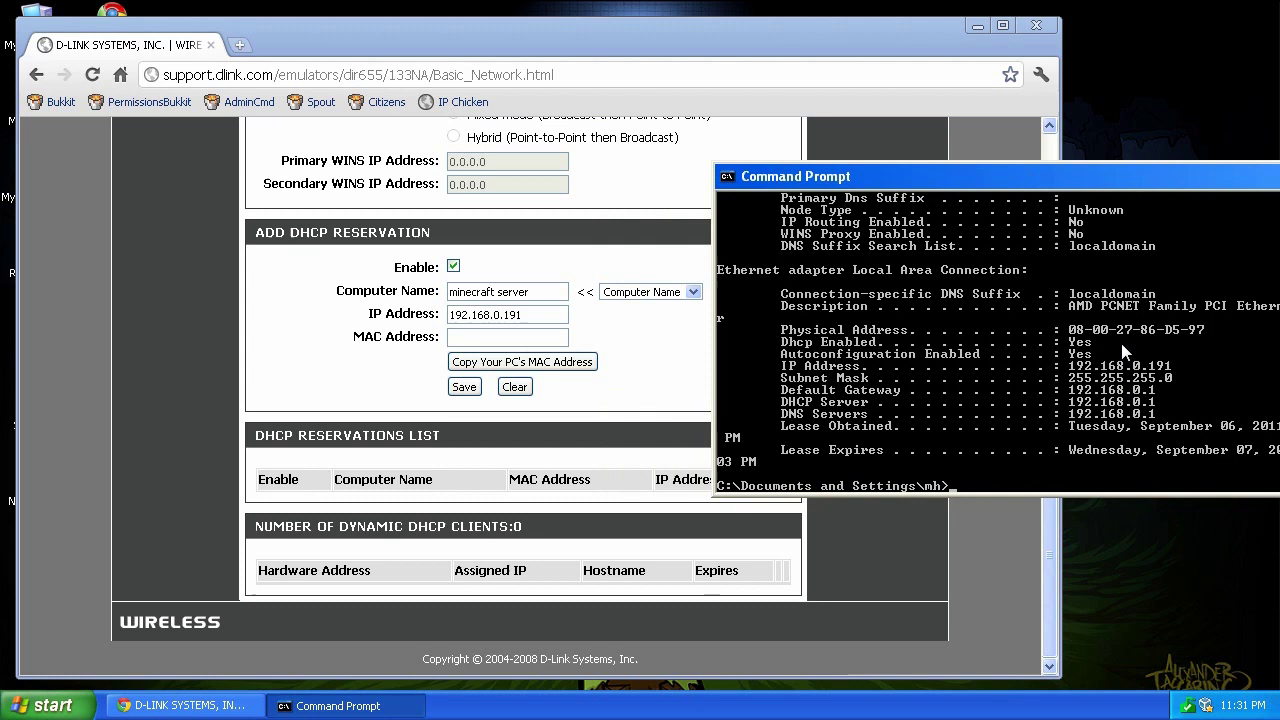
pyautogui.click(506, 339)
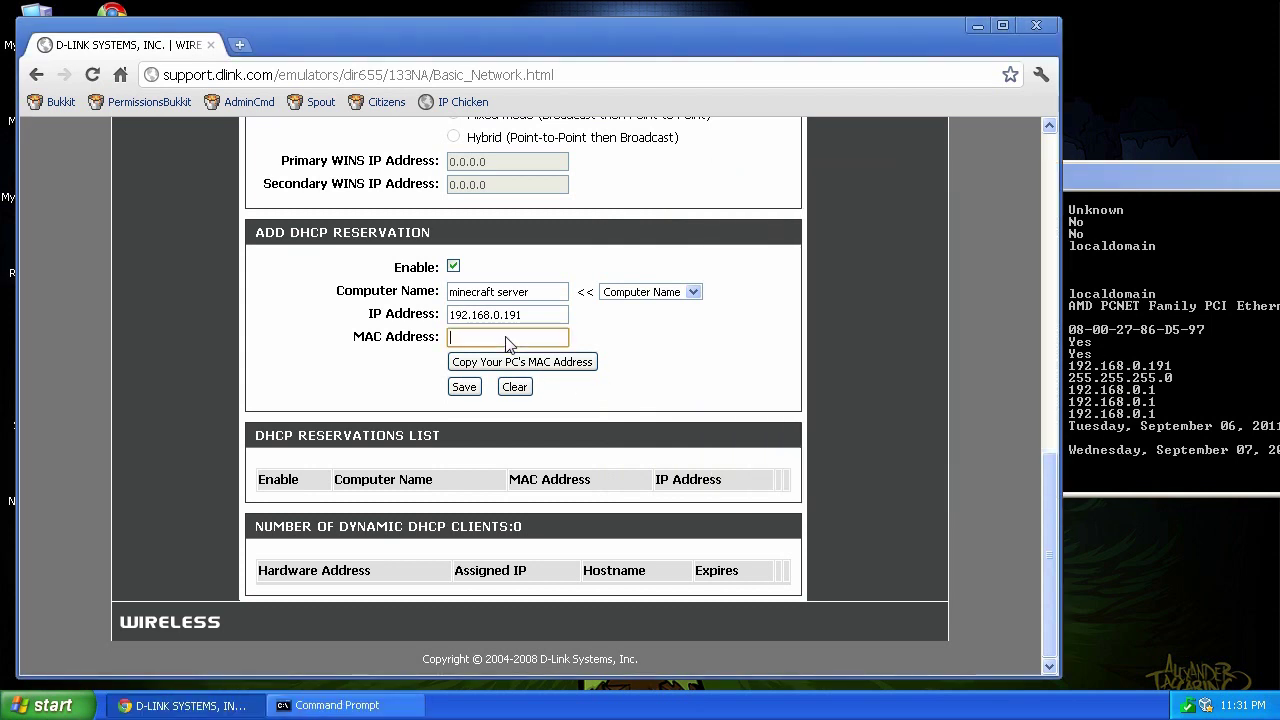
# - Enter MAC 08002786d597 for the minecraft server reservation, save it, and check the MAC and IP values
pyautogui.write('08002786d597')
pyautogui.click(470, 390)
pyautogui.doubleClick(470, 340)
pyautogui.click(790, 365)
pyautogui.scroll(2, 781, 372)
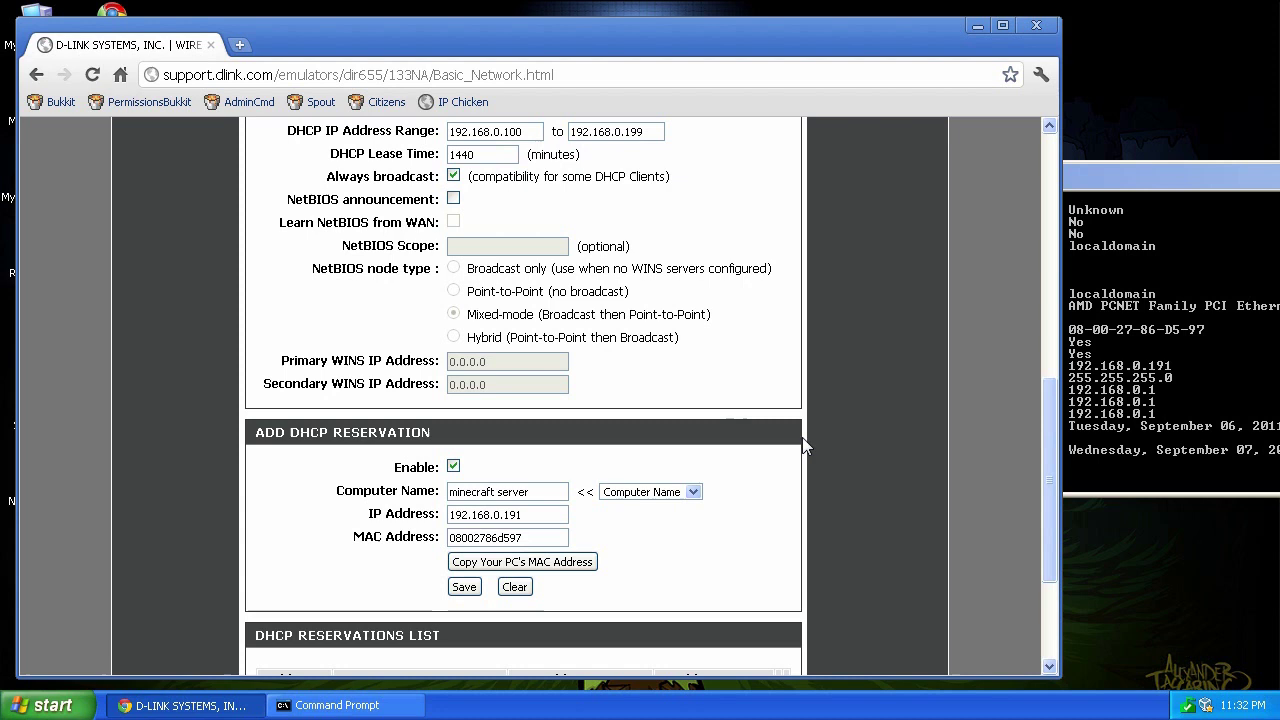
pyautogui.scroll(-1, 952, 447)
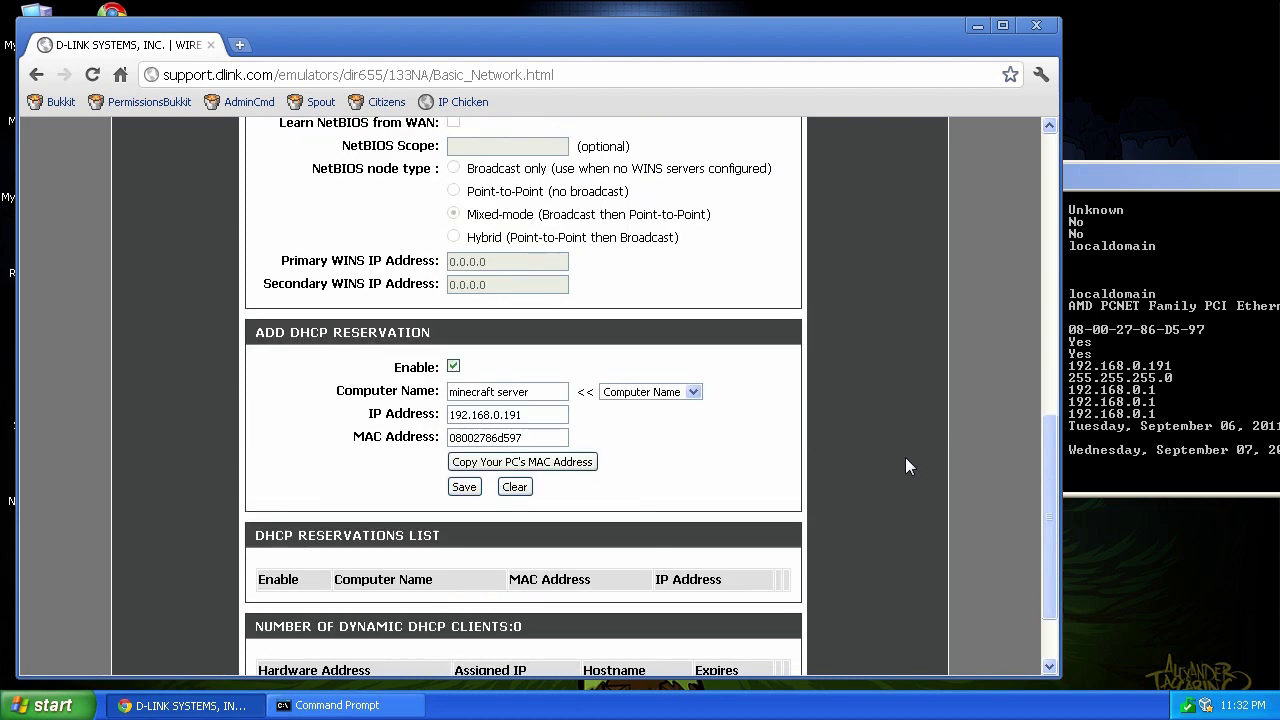
pyautogui.doubleClick(521, 425)
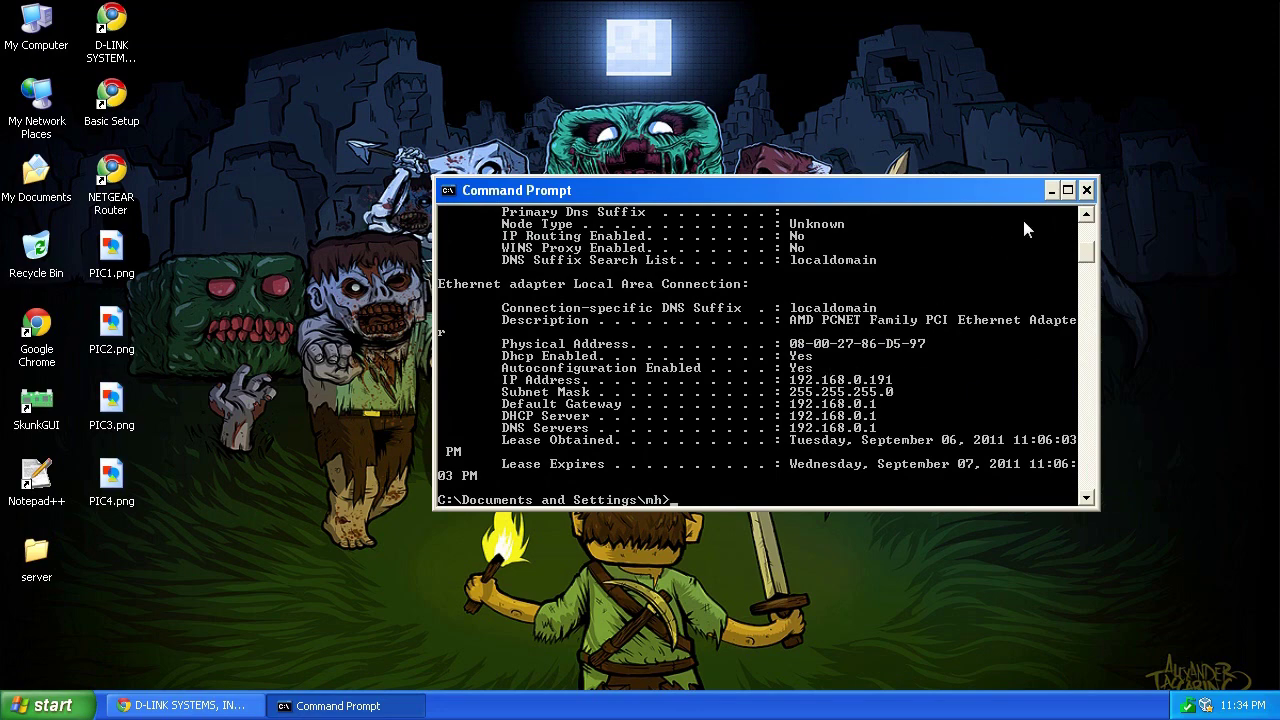
# - Close the Command Prompt window, leaving an empty desktop
pyautogui.click(1086, 190)
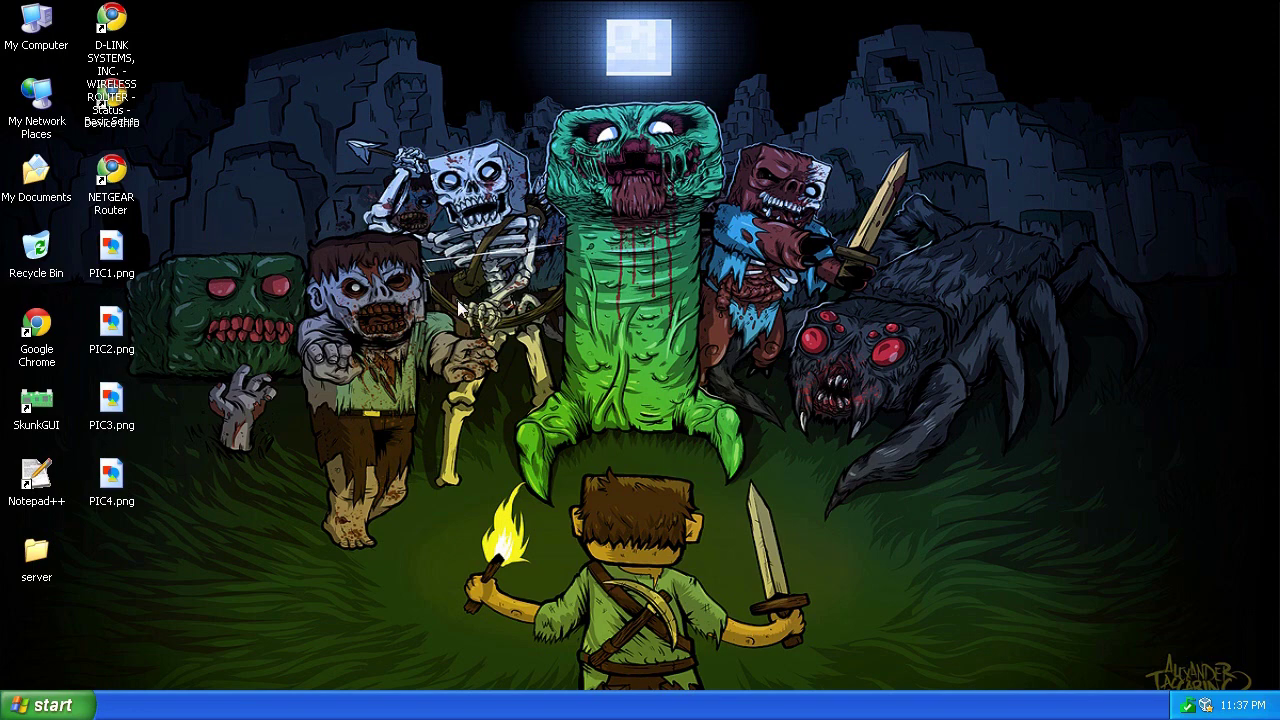
# - In Chrome, go to the Dyn site via 'dyn' and open the DynDNS Free product page
pyautogui.doubleClick(40, 343)
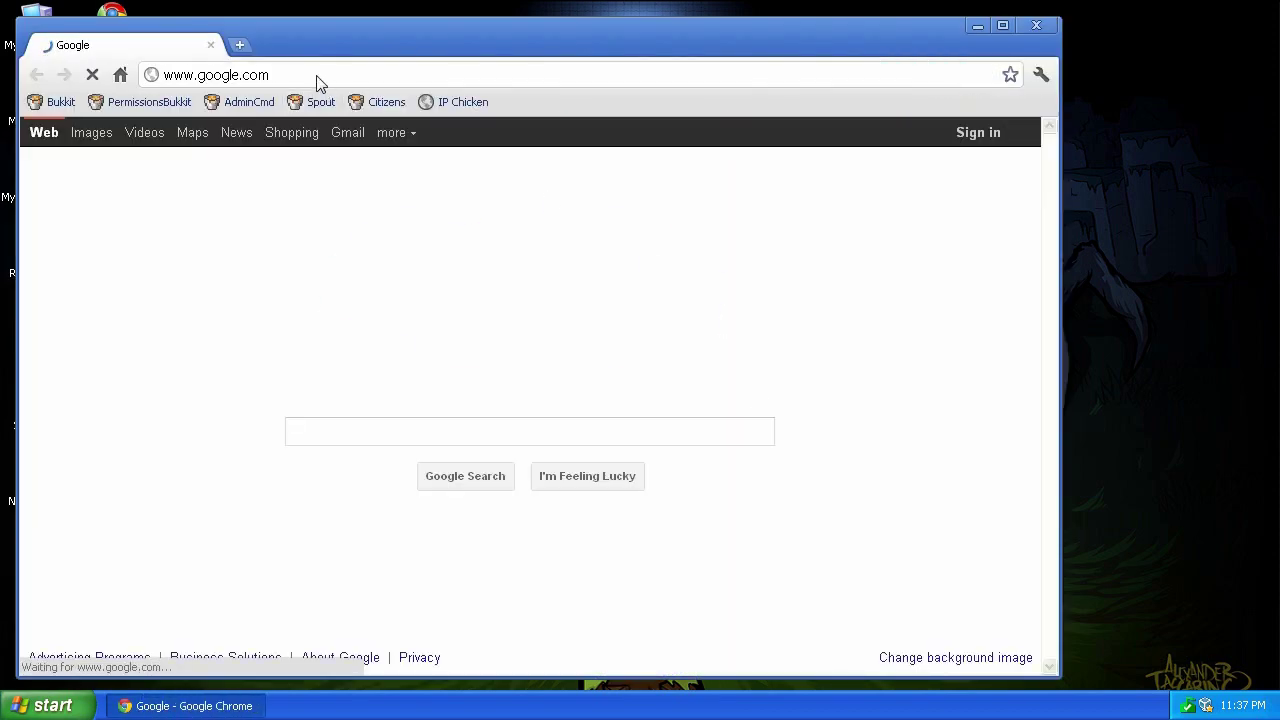
pyautogui.click(316, 76)
pyautogui.write('dyn')
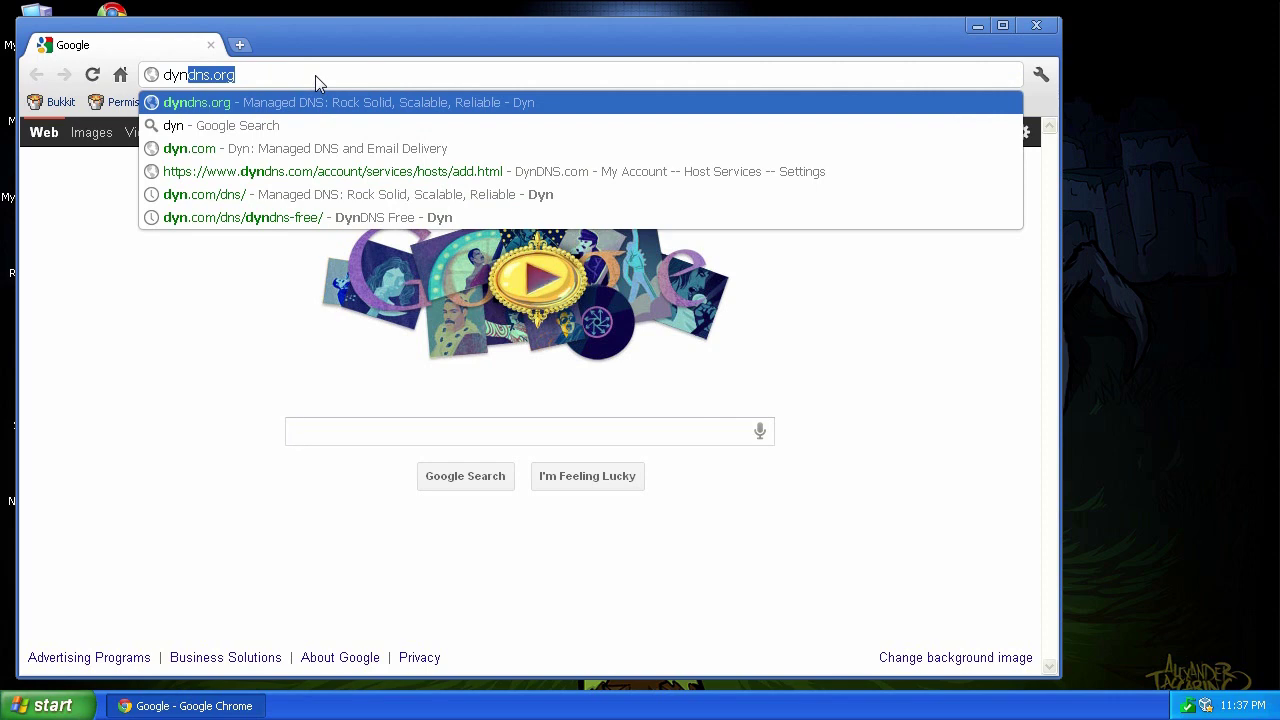
pyautogui.press('Return')
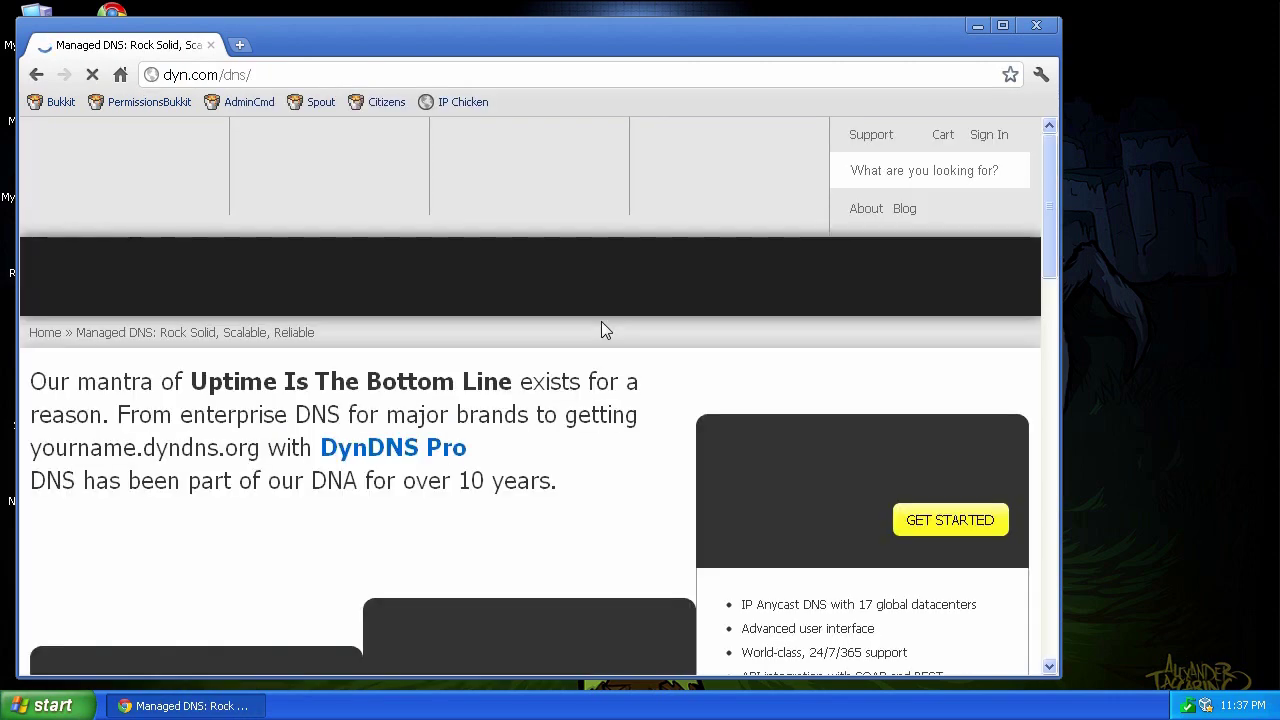
pyautogui.scroll(-15, 334, 242)
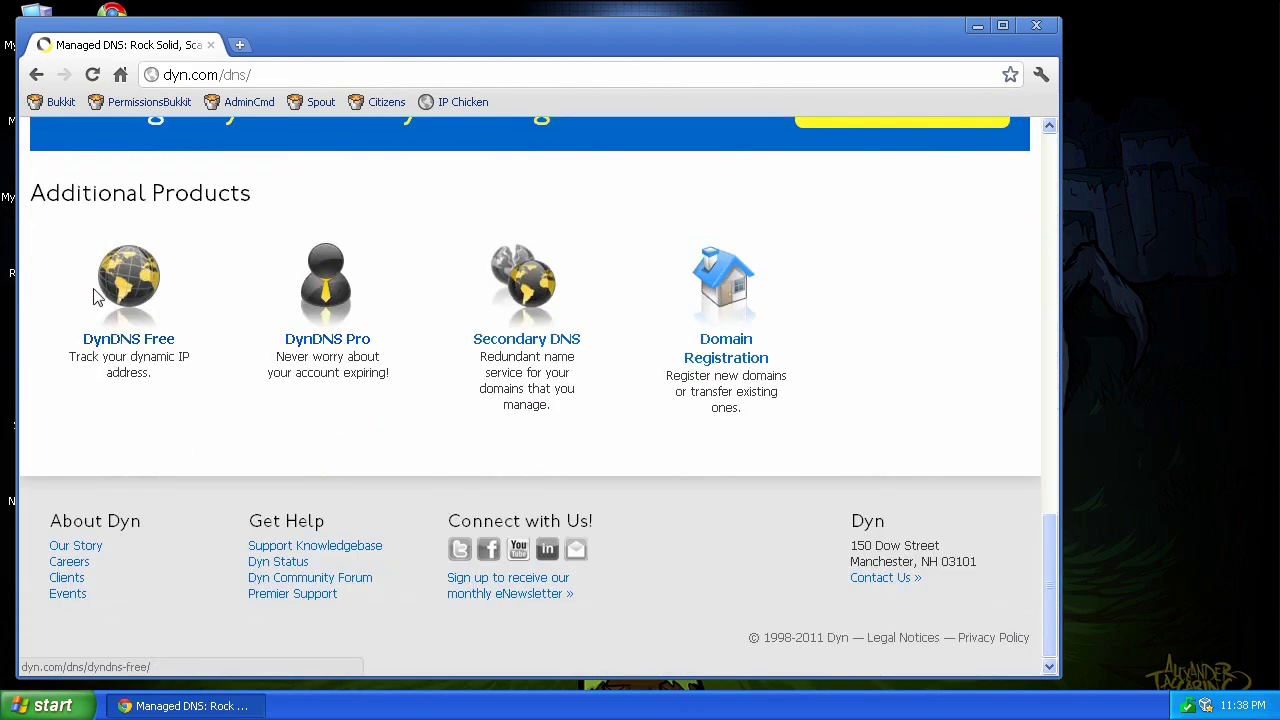
pyautogui.click(132, 346)
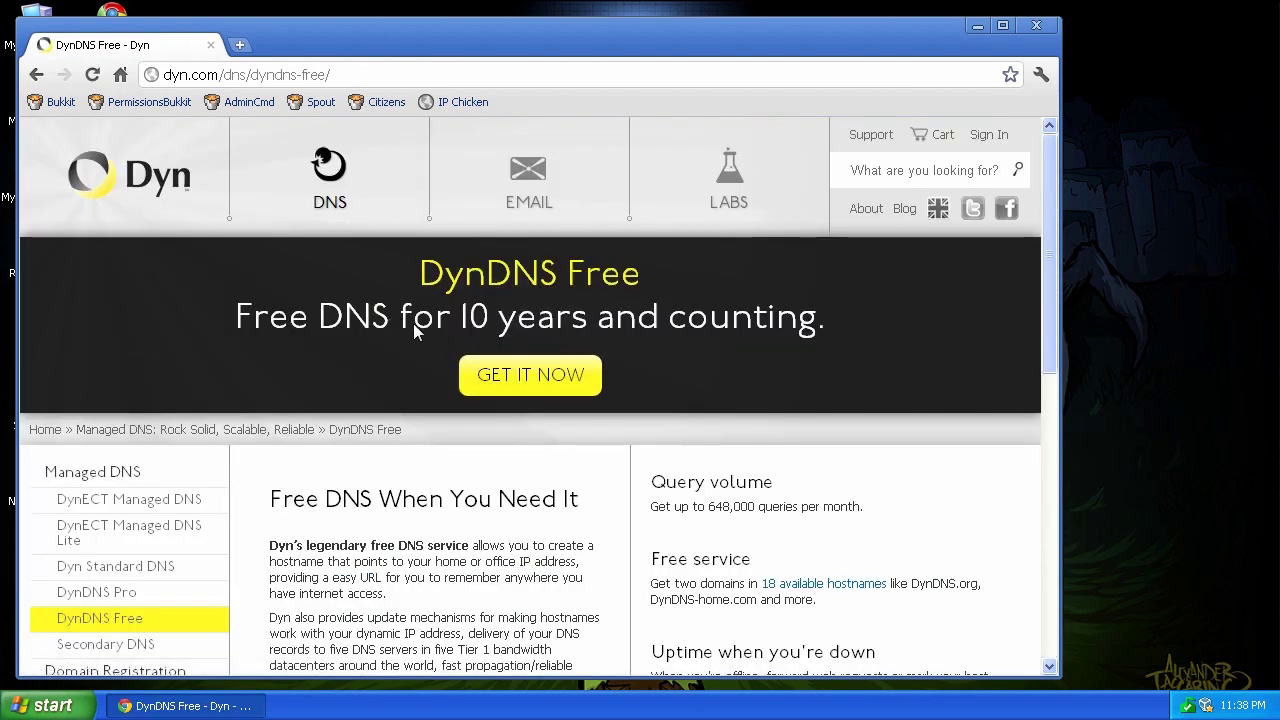
# - Start a free hostname signup and enter hostname minecraft with the dyndns.org domain
pyautogui.click(528, 383)
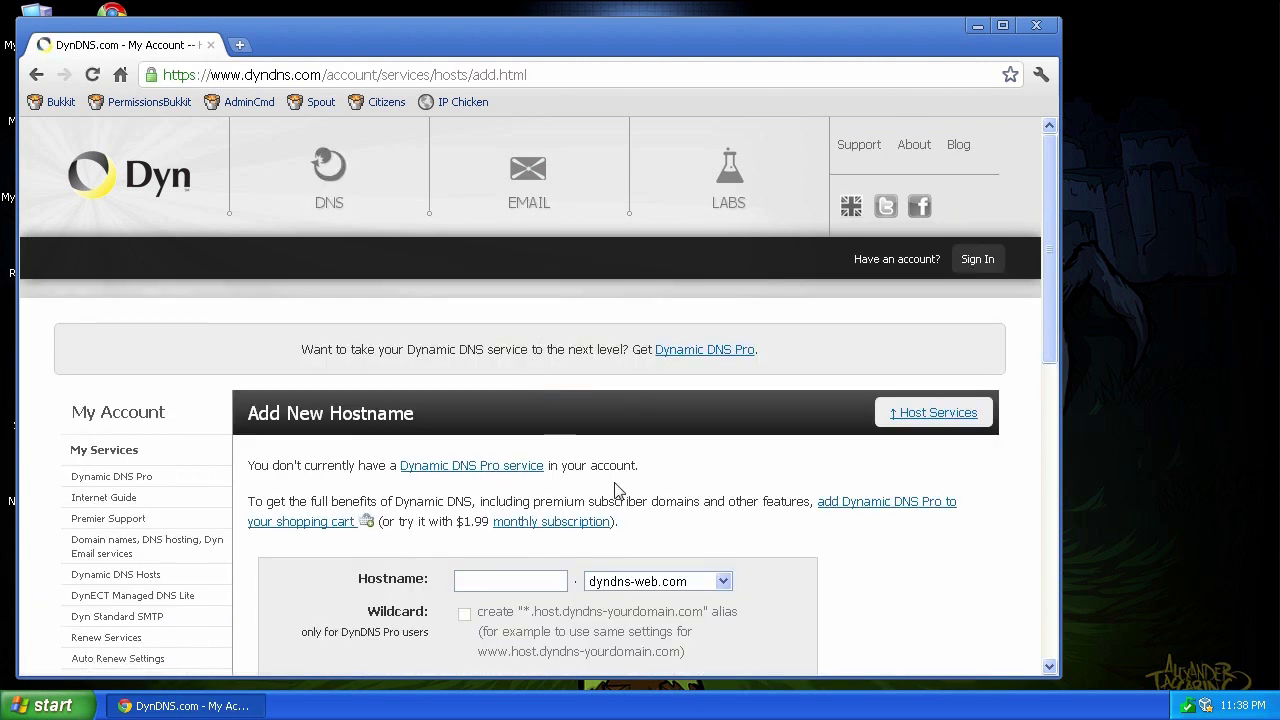
pyautogui.click(497, 590)
pyautogui.write('minecr')
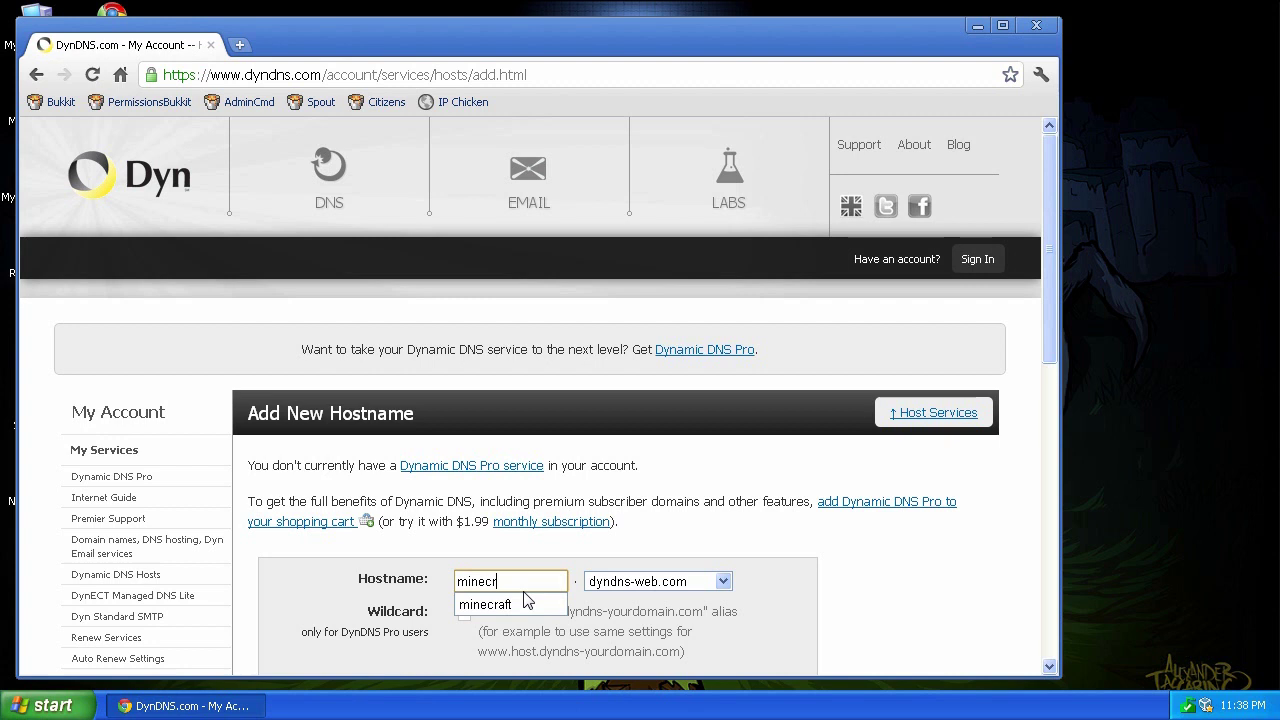
pyautogui.click(523, 596)
pyautogui.click(703, 584)
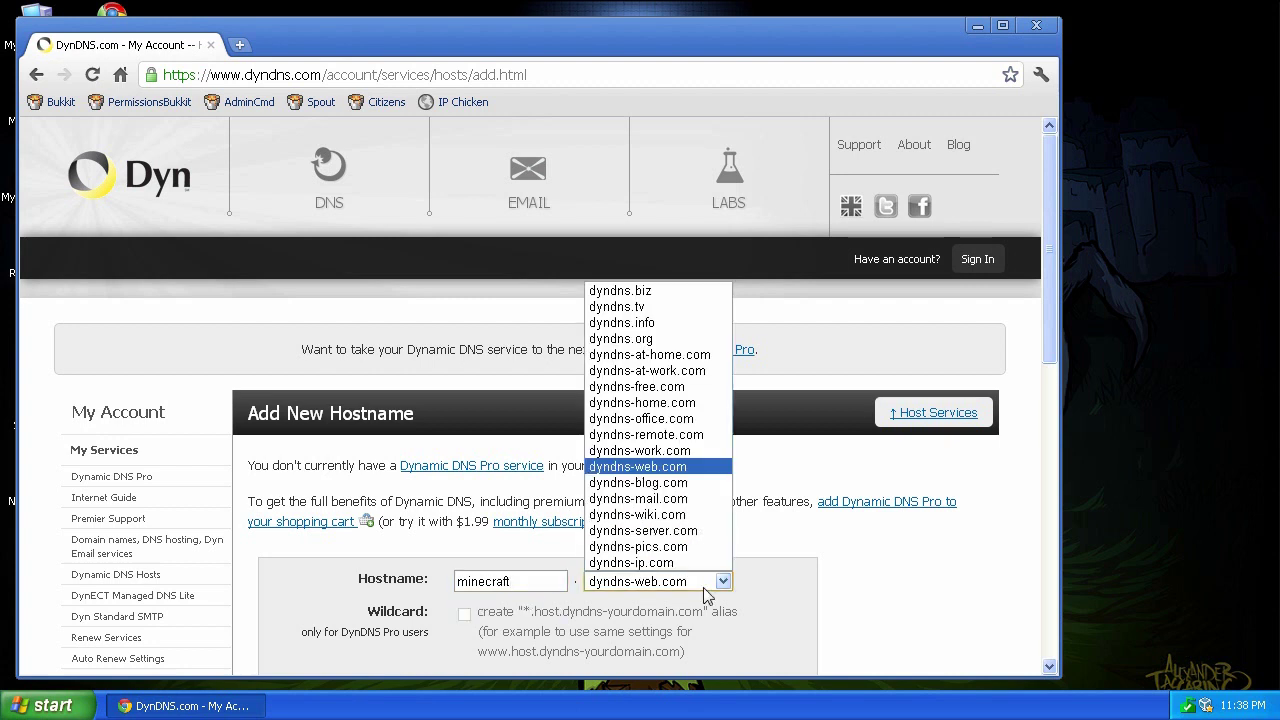
pyautogui.click(655, 340)
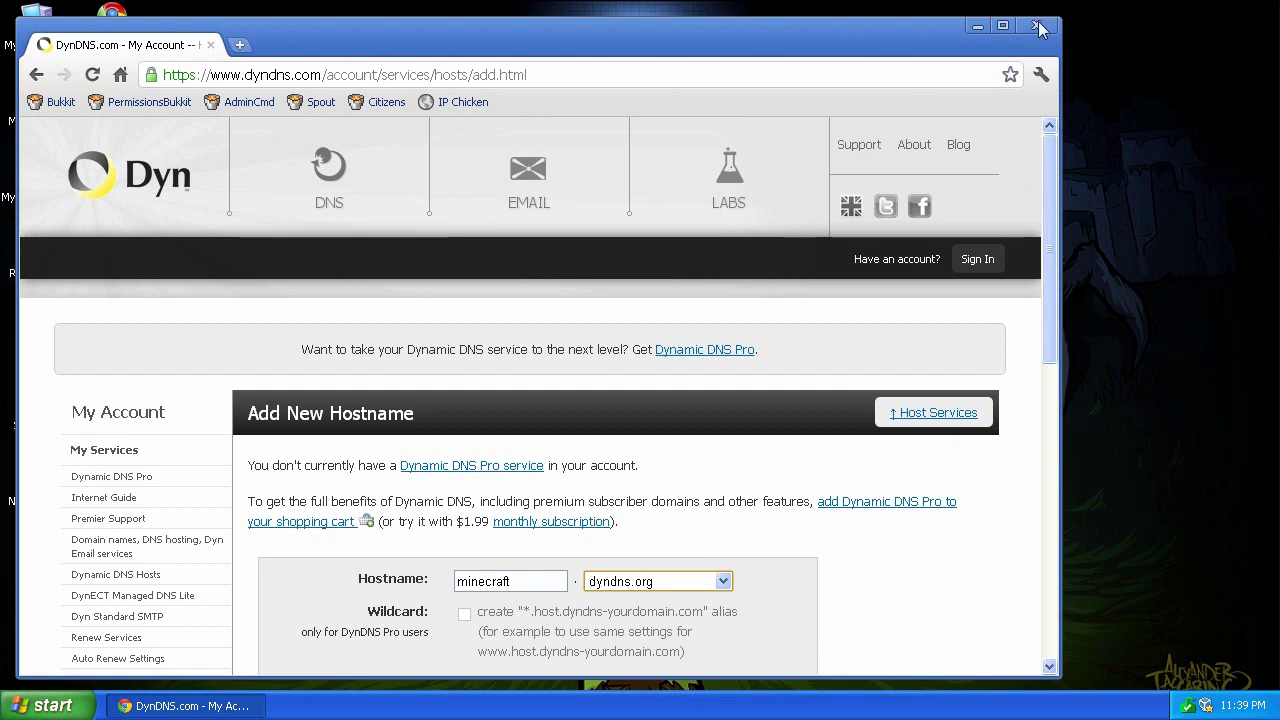
# - Open PIC2.png, advance to the PIC3.png network diagram, and compare it with the DynDNS page
pyautogui.click(977, 25)
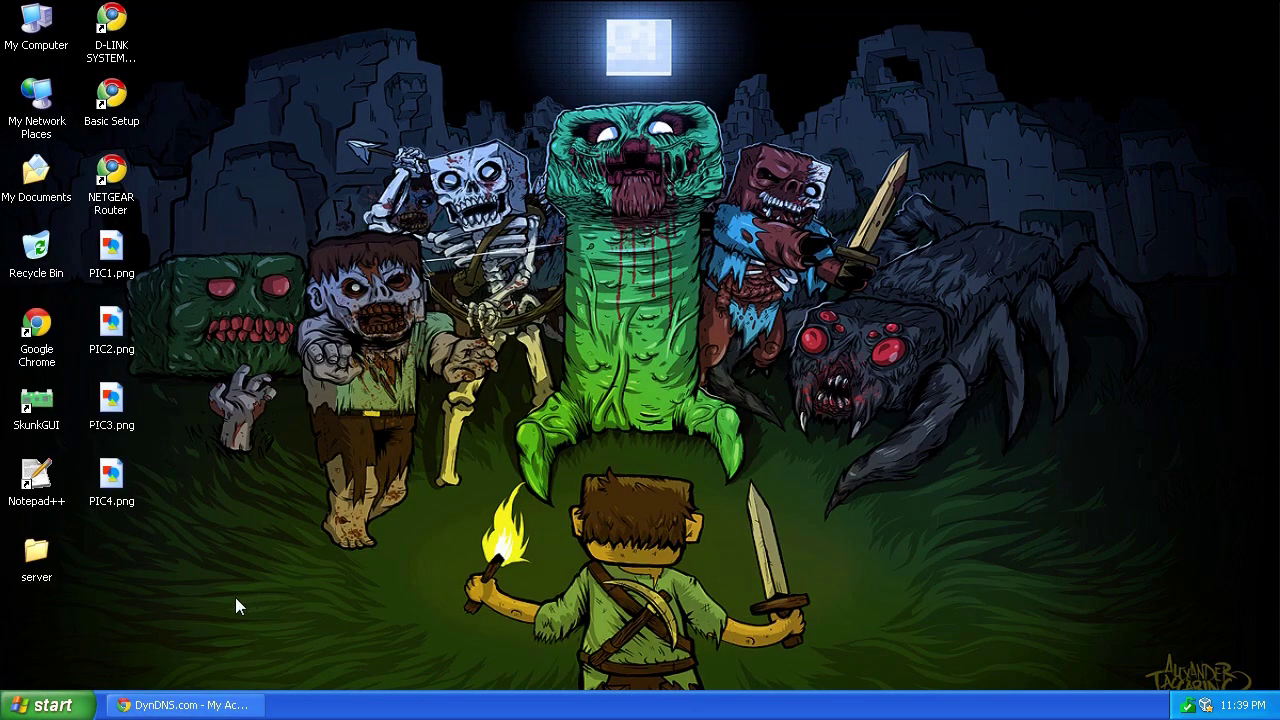
pyautogui.doubleClick(112, 324)
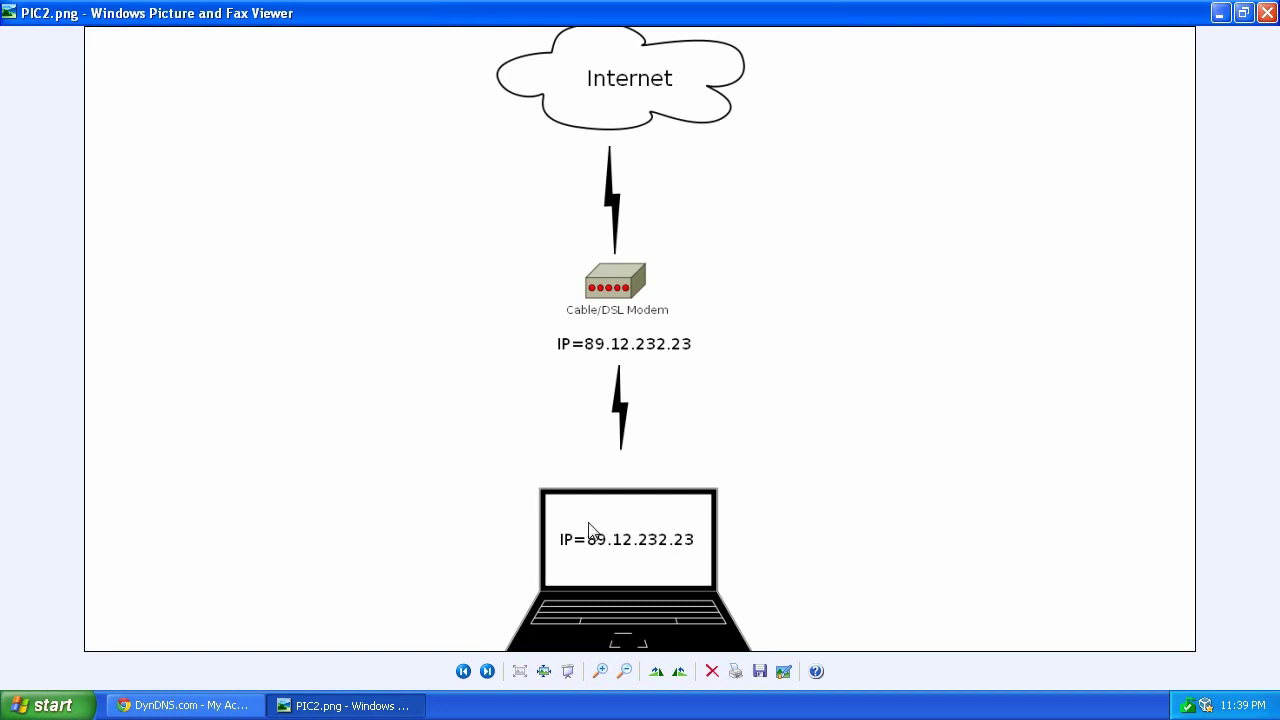
pyautogui.press('Right')
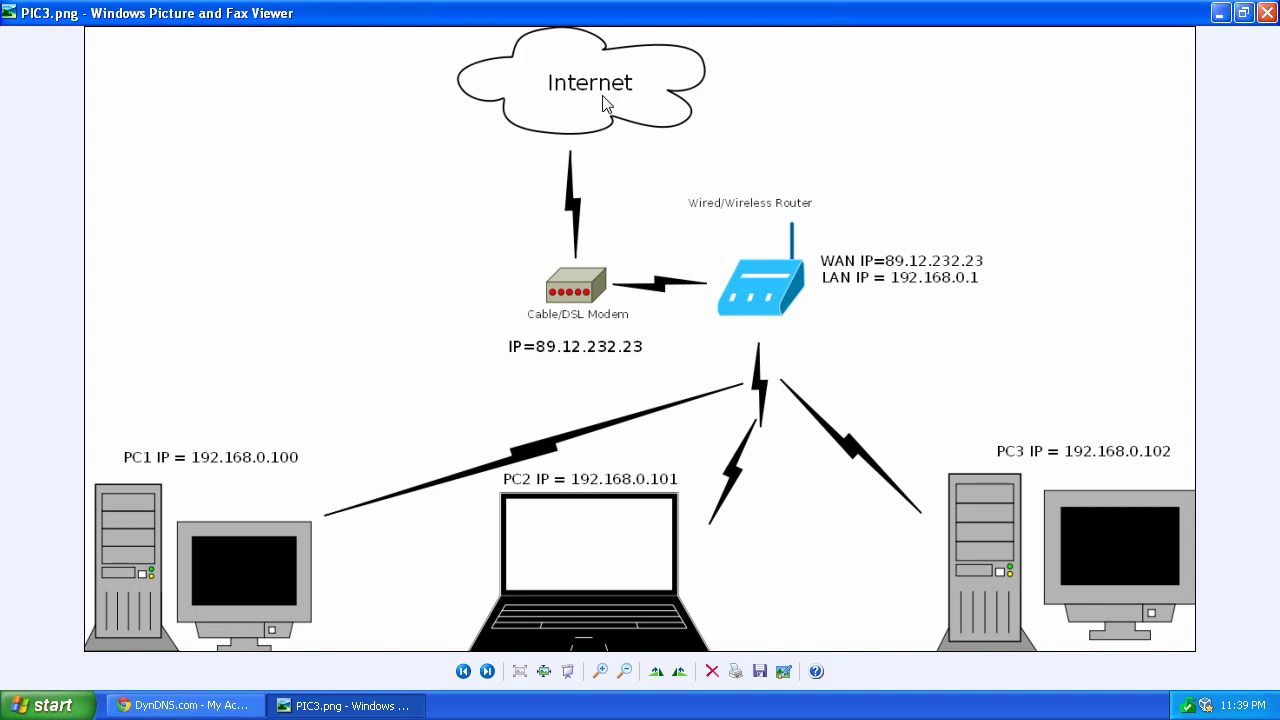
pyautogui.click(242, 700)
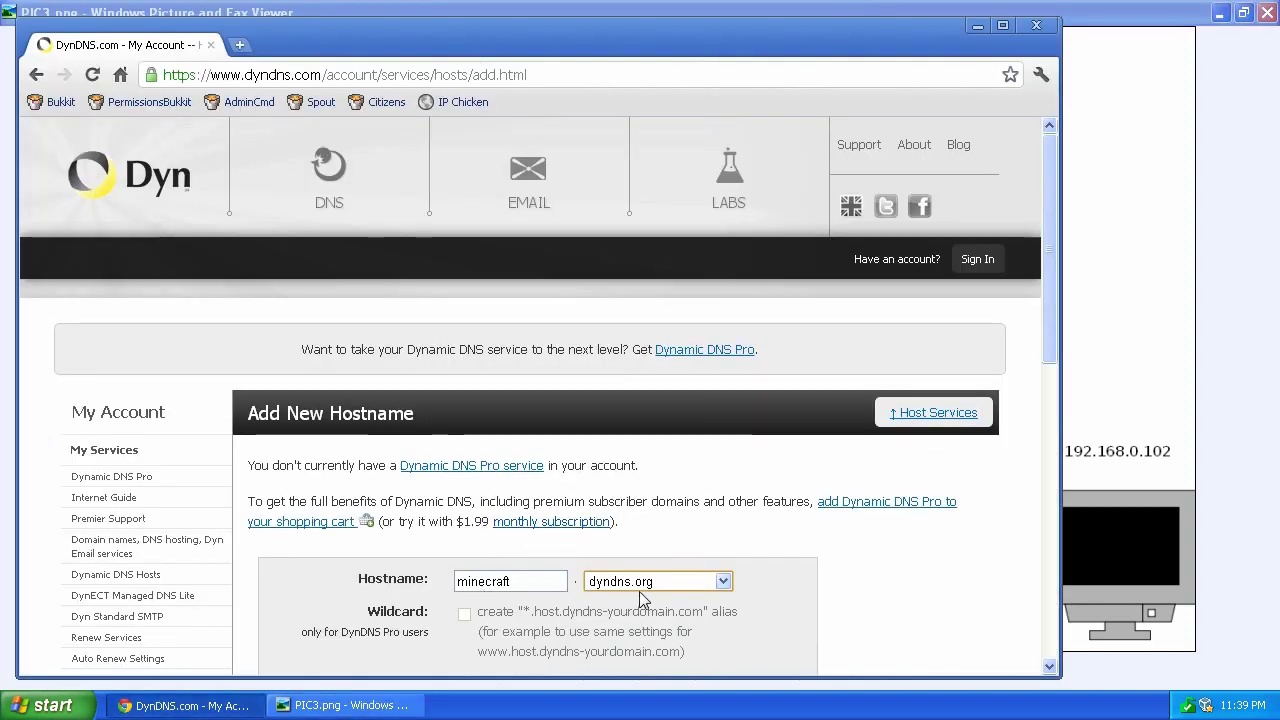
pyautogui.click(1117, 22)
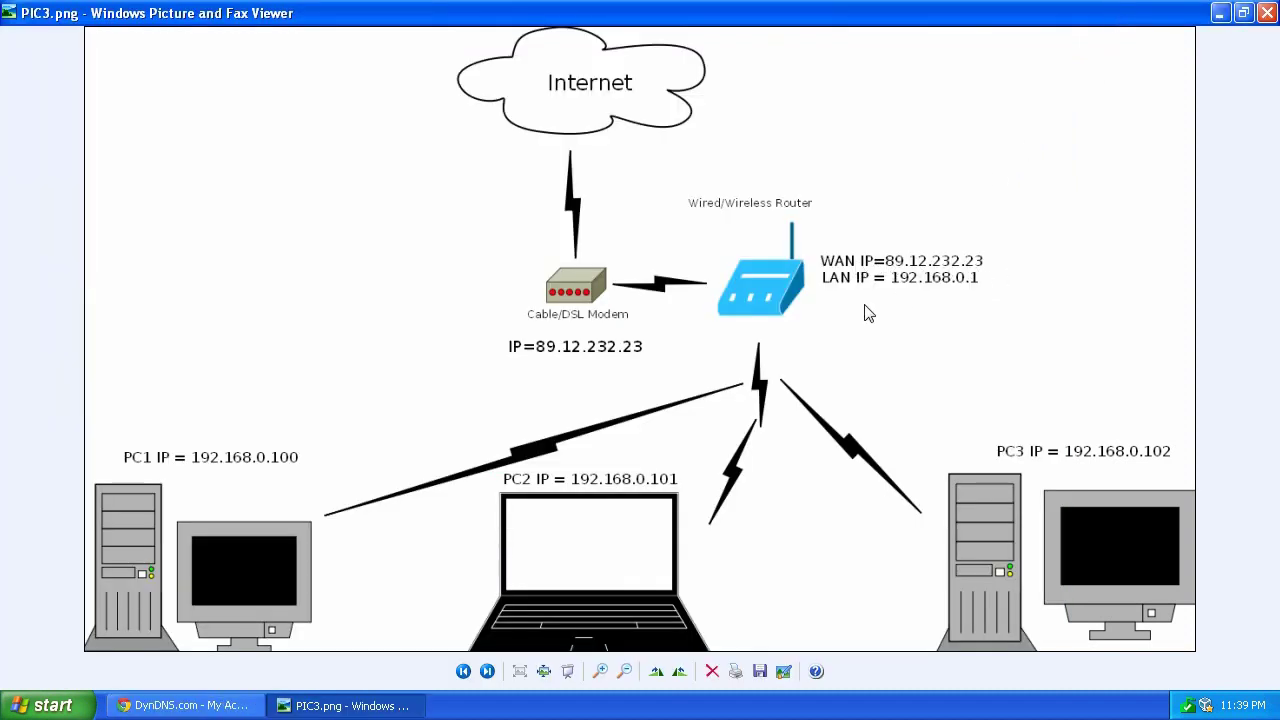
pyautogui.click(185, 705)
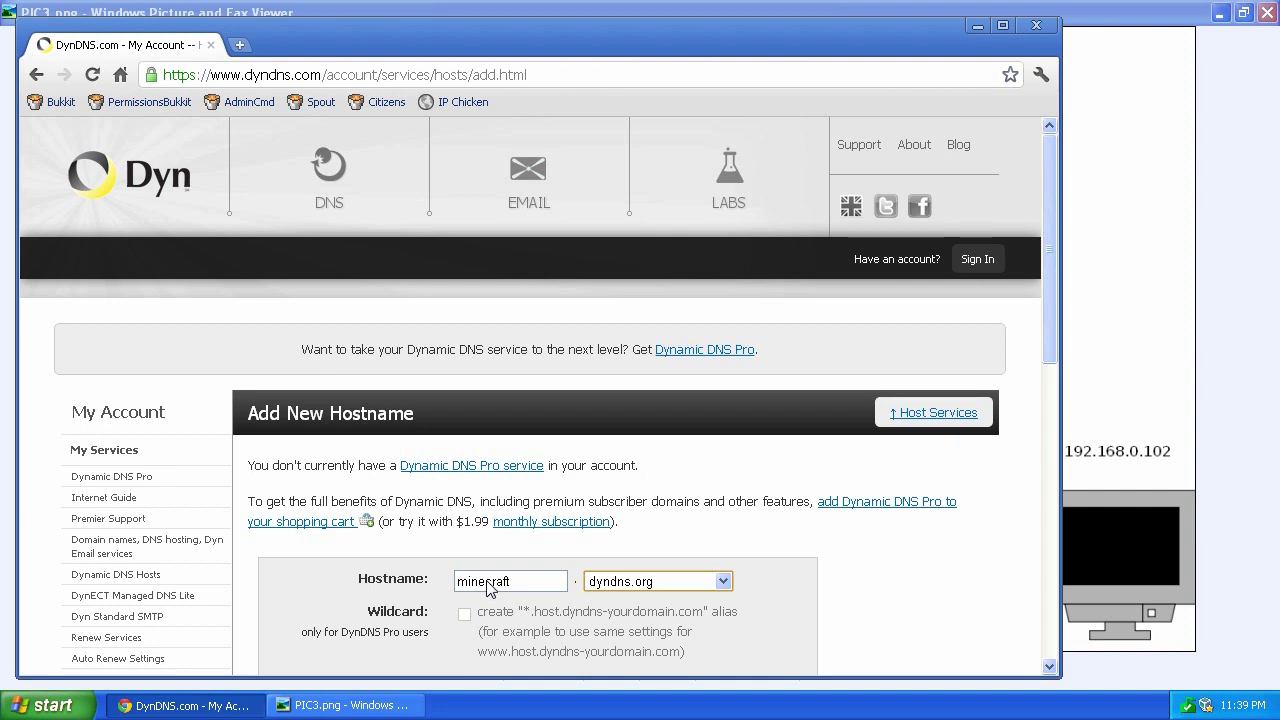
pyautogui.click(1224, 252)
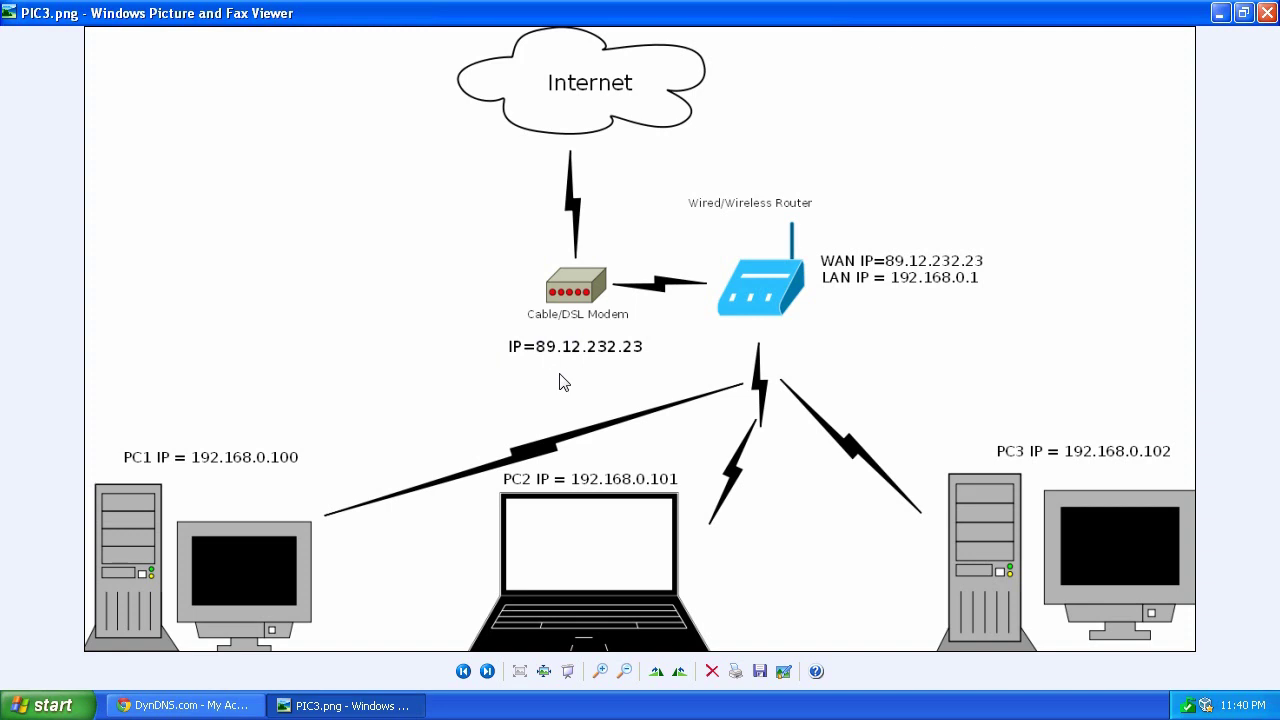
# - Restore the picture viewer and bring back the DynDNS page to check hostname minecraft
pyautogui.click(1243, 13)
pyautogui.click(180, 705)
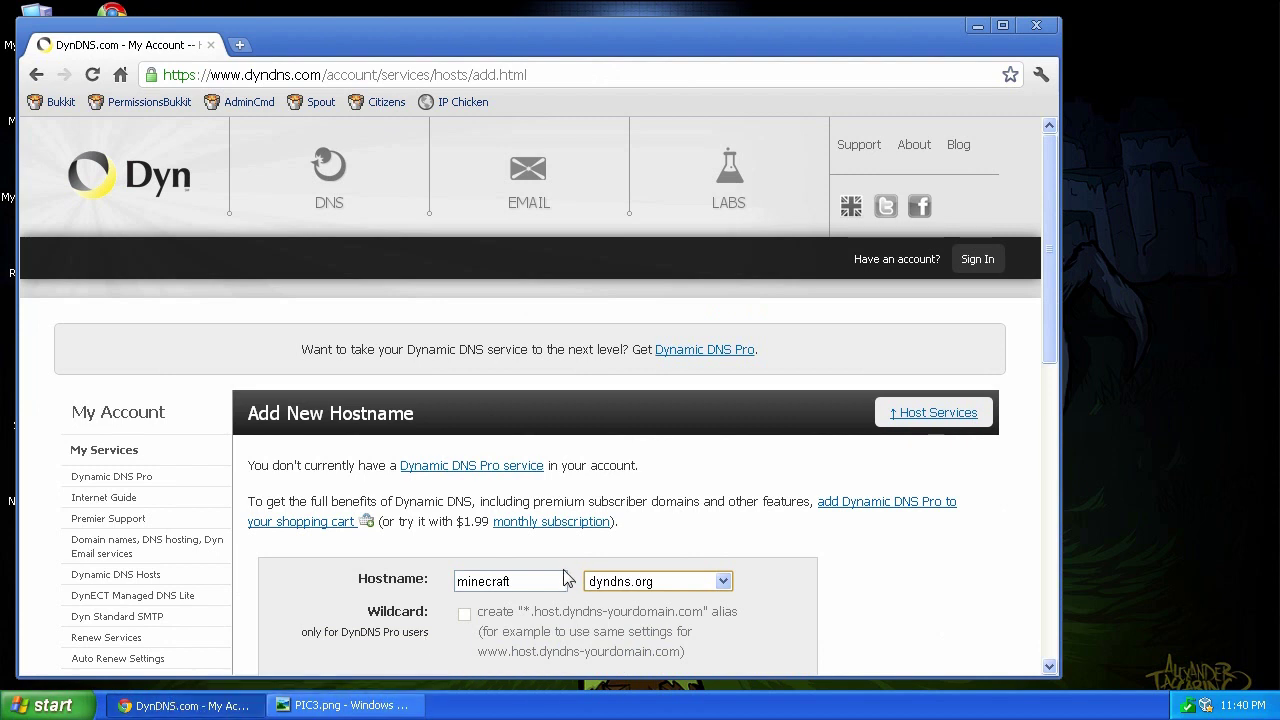
pyautogui.doubleClick(508, 588)
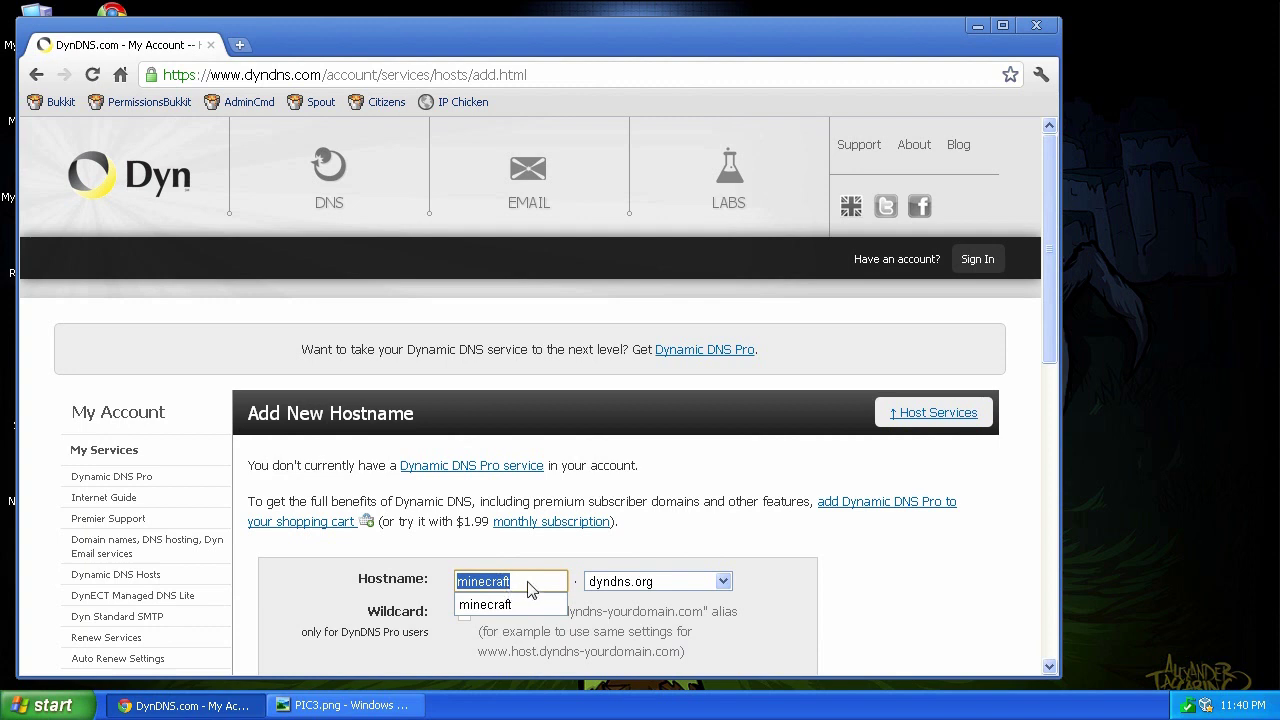
pyautogui.click(666, 540)
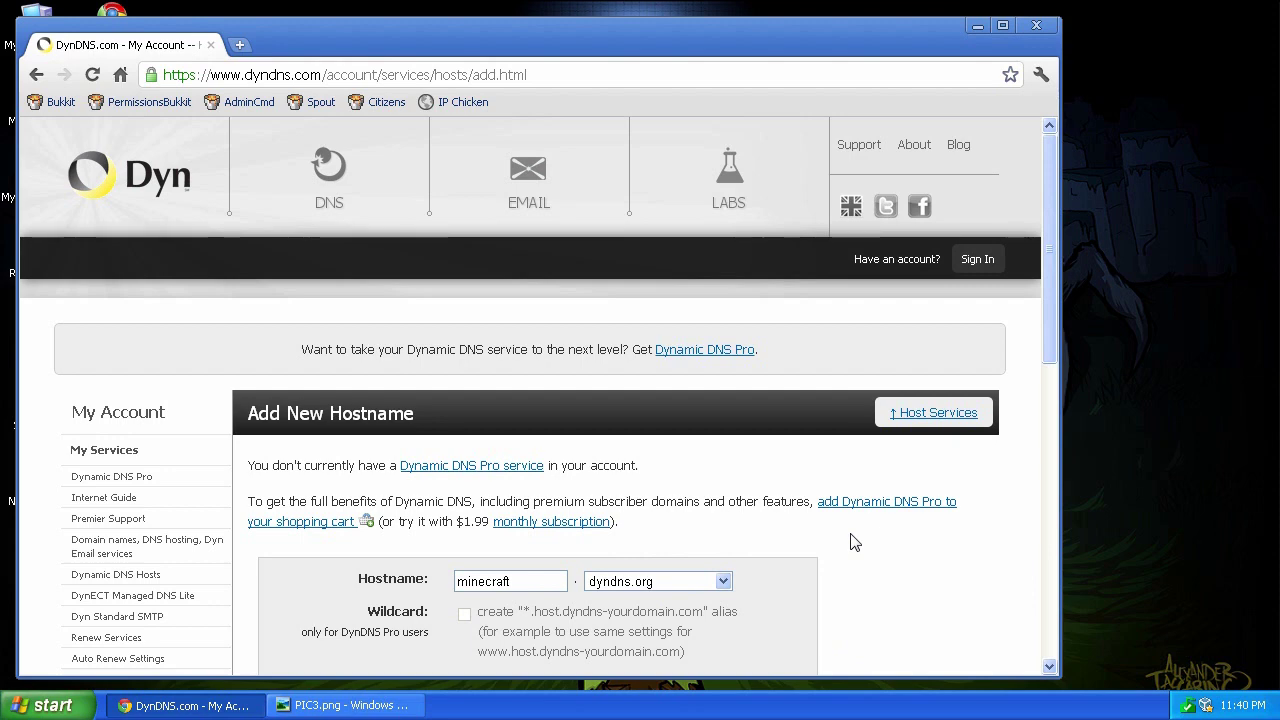
# - Close the DynDNS window and open the D-Link router's Tools > Dynamic DNS page
pyautogui.click(1036, 25)
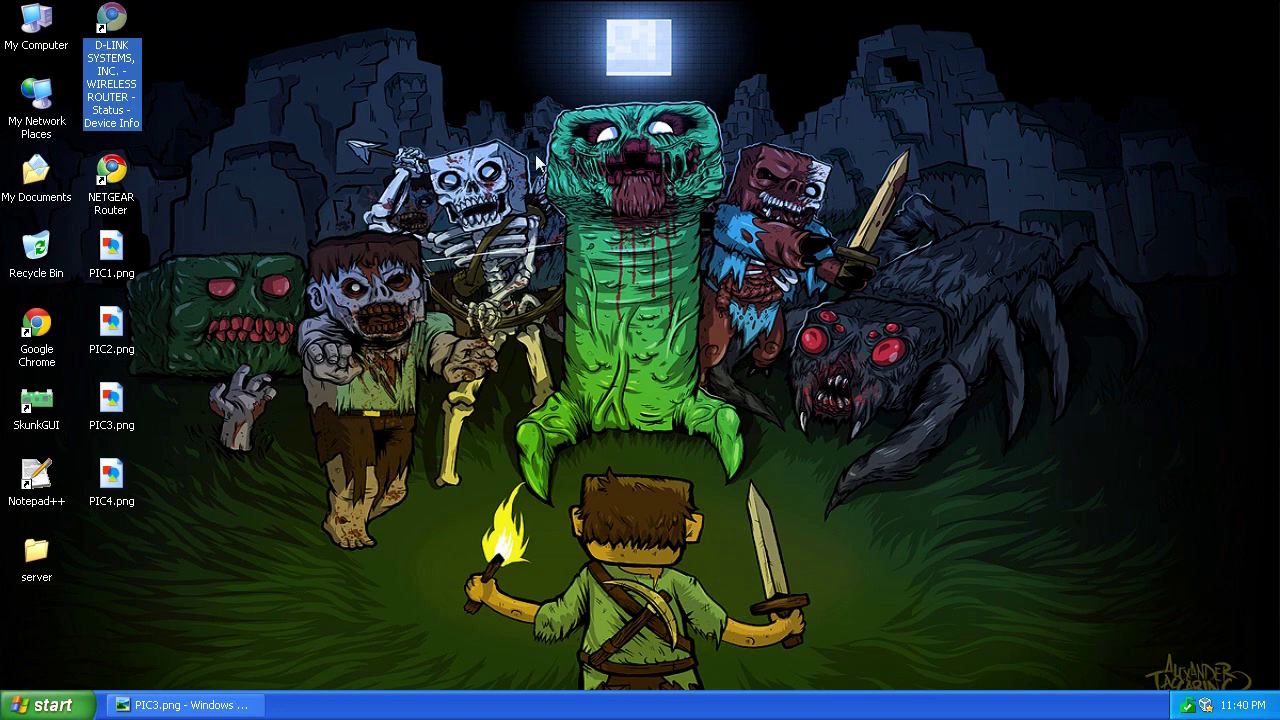
pyautogui.press('Return')
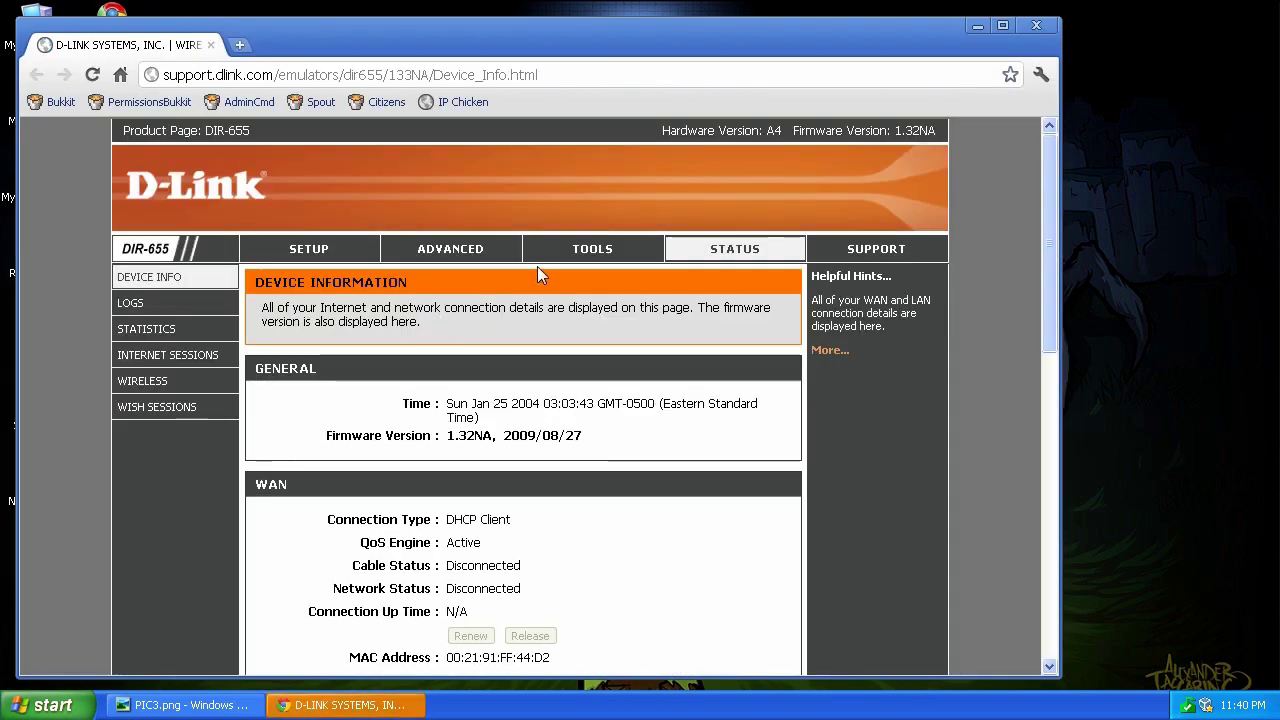
pyautogui.click(592, 248)
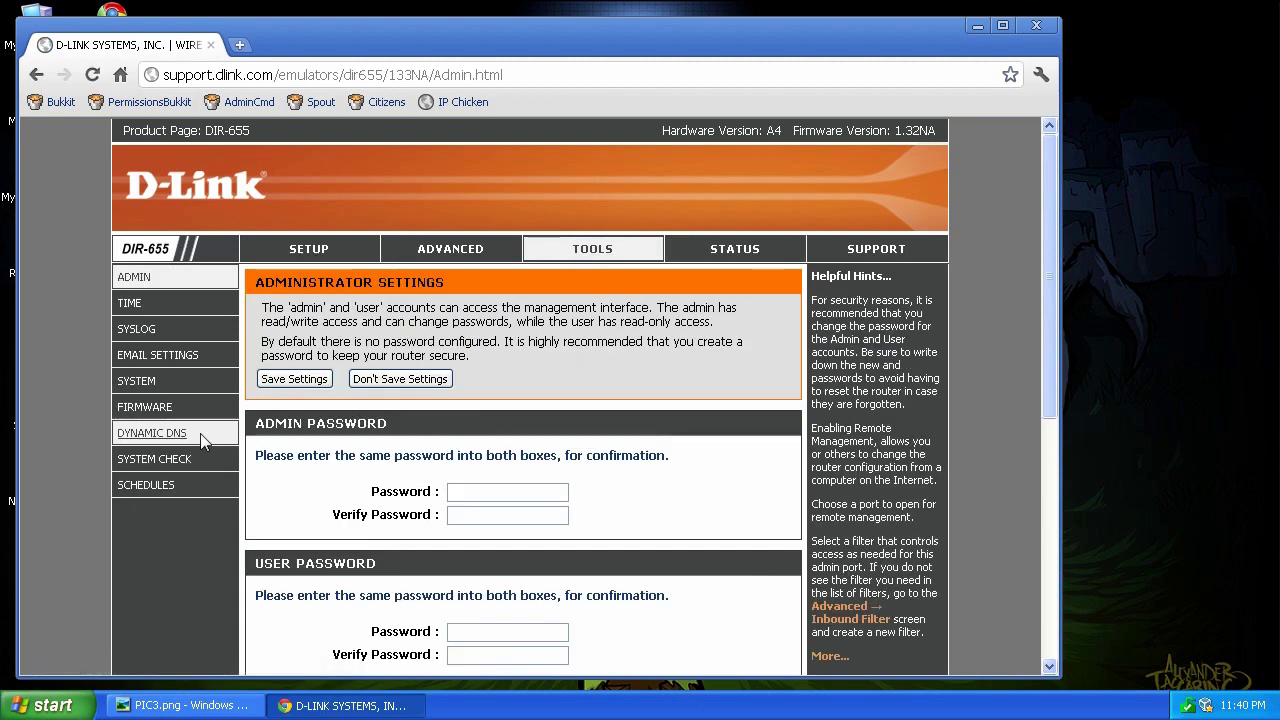
pyautogui.click(152, 430)
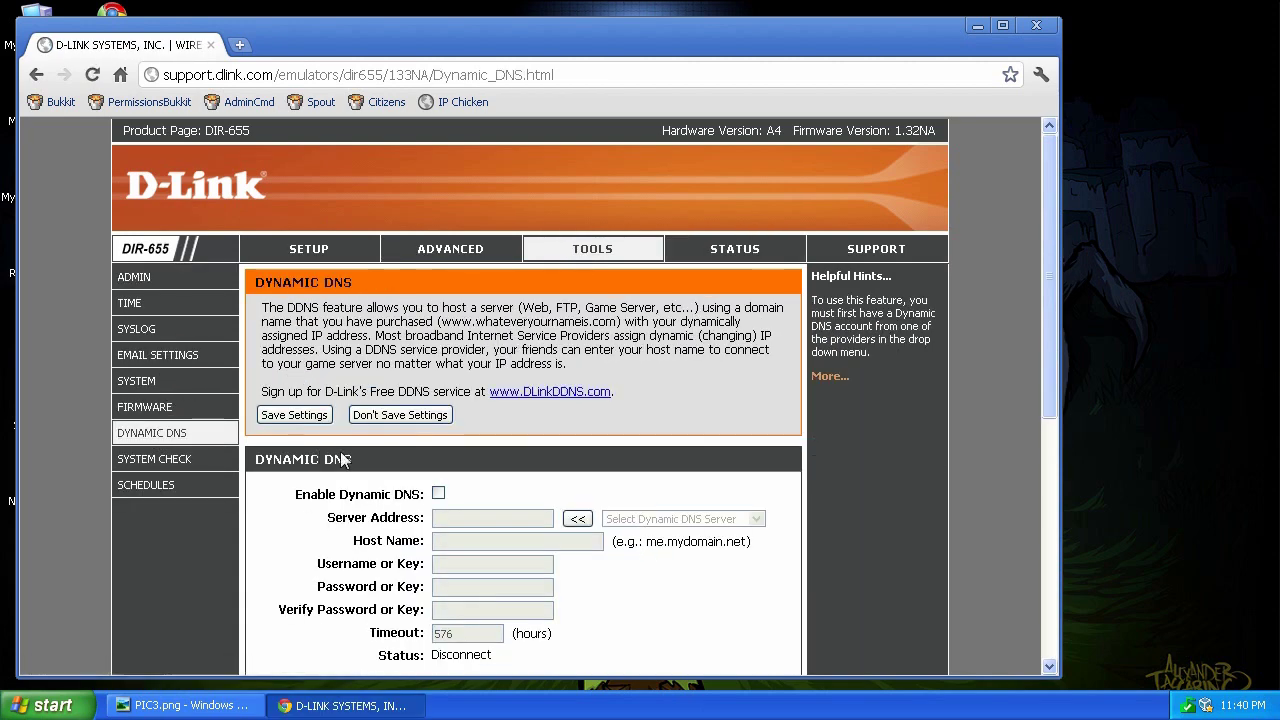
pyautogui.scroll(-2, 528, 486)
pyautogui.scroll(-2, 497, 463)
pyautogui.click(438, 293)
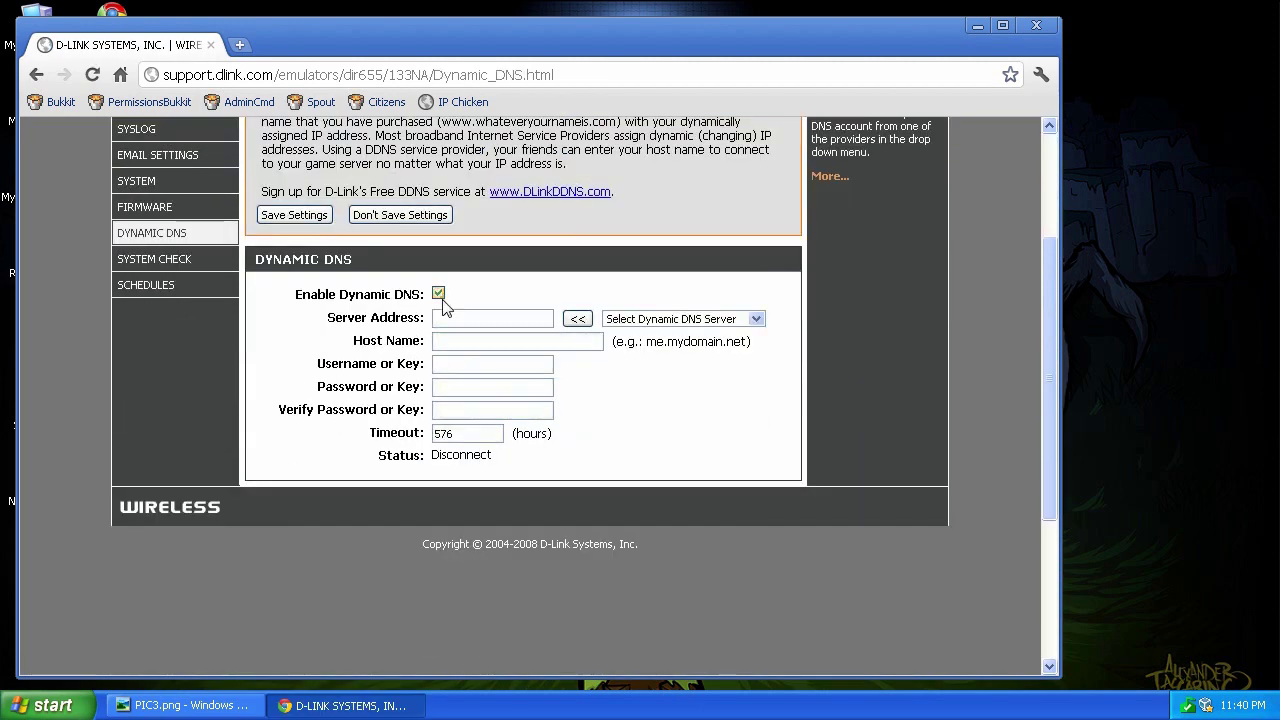
pyautogui.click(626, 320)
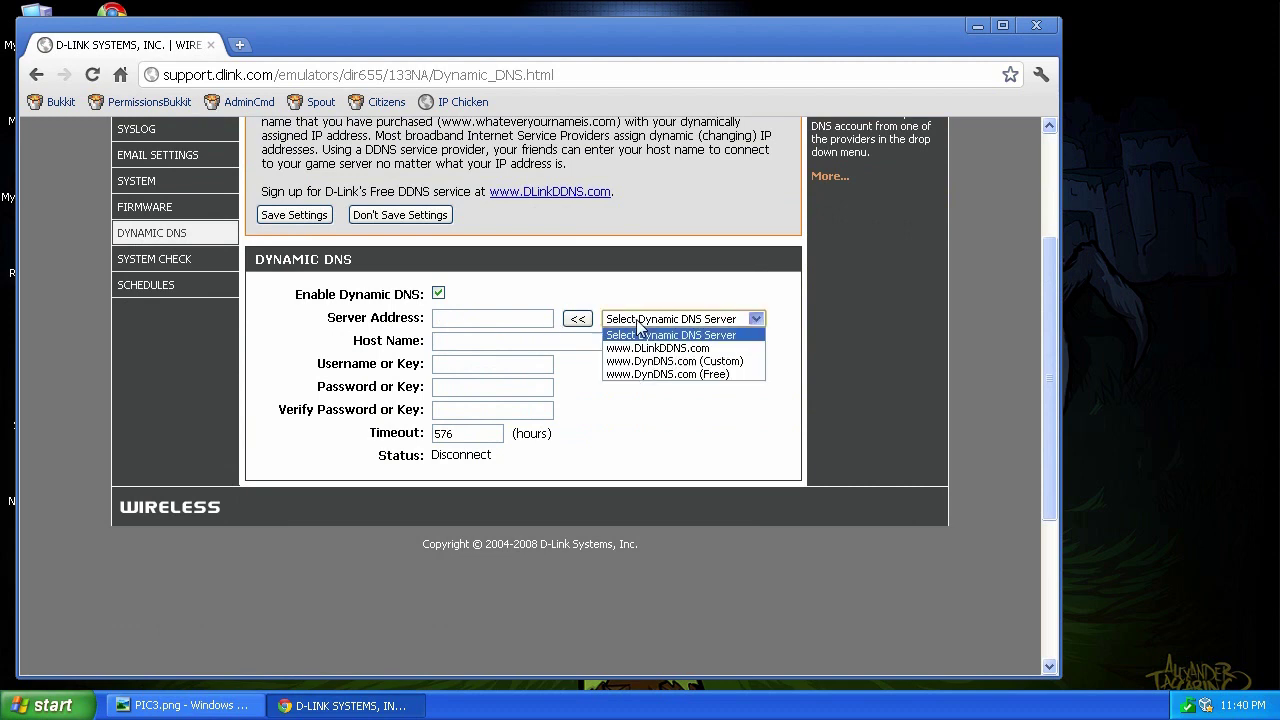
pyautogui.click(672, 384)
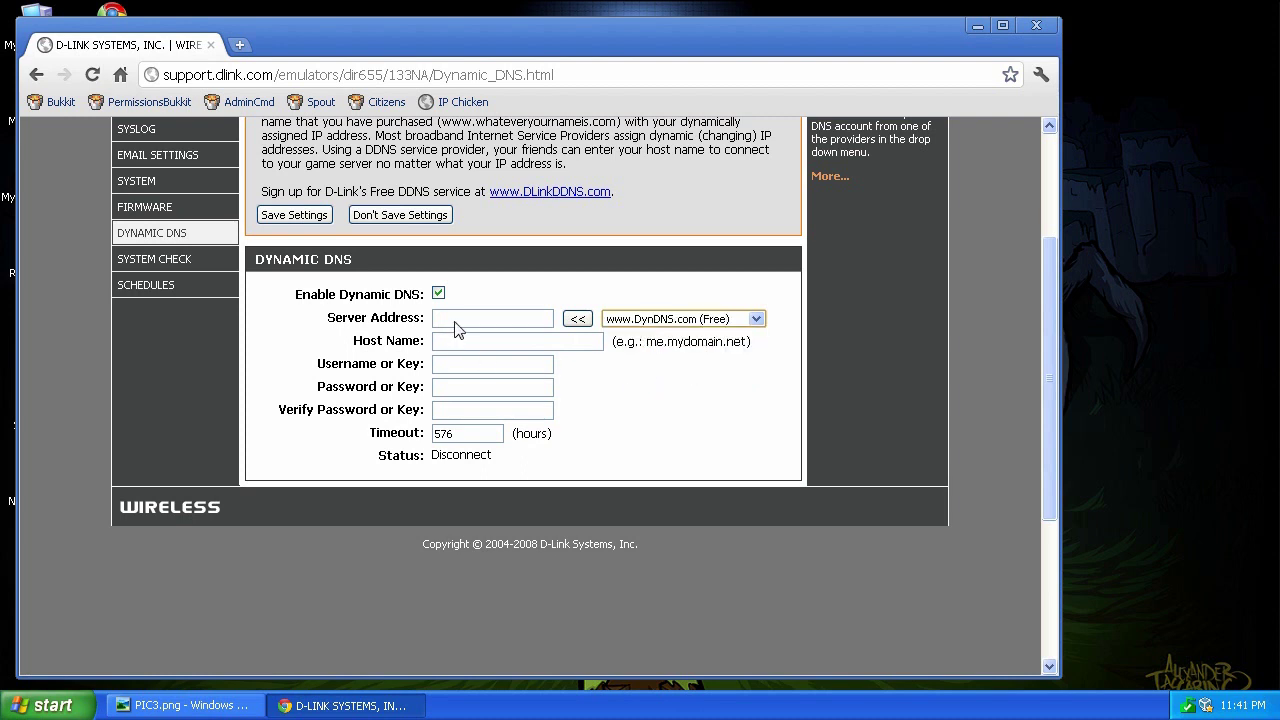
pyautogui.click(458, 320)
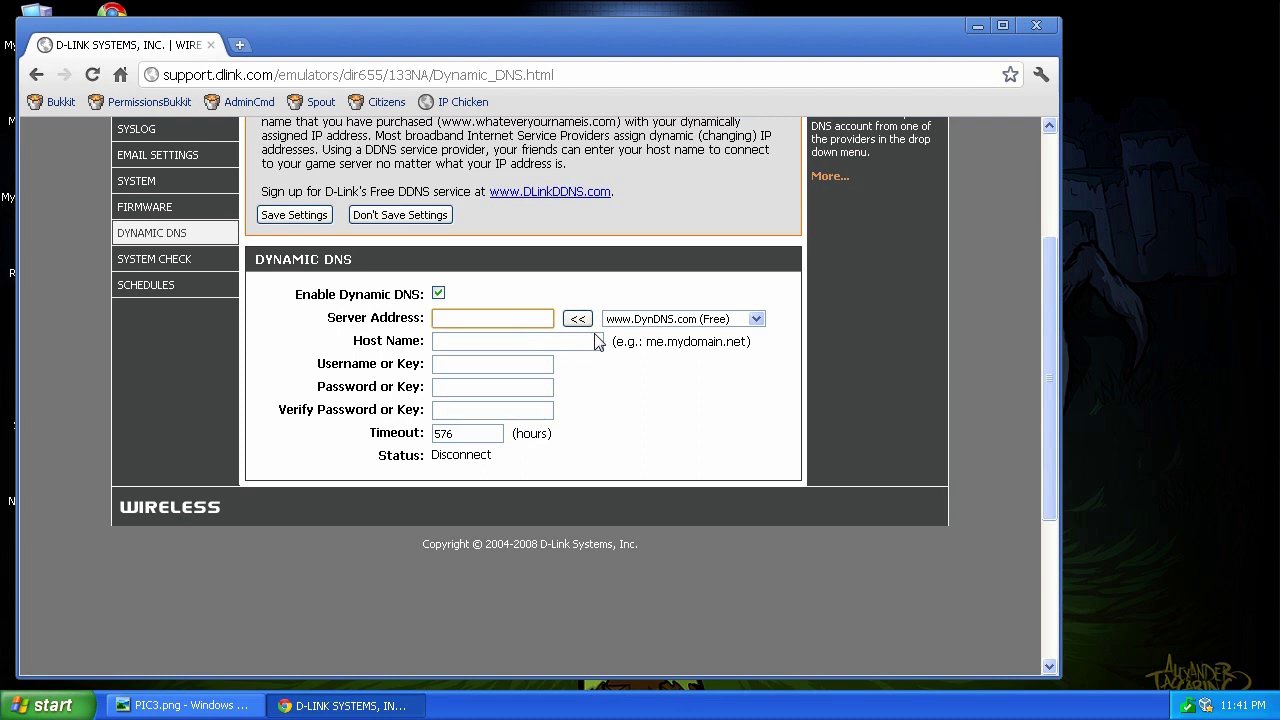
pyautogui.click(577, 318)
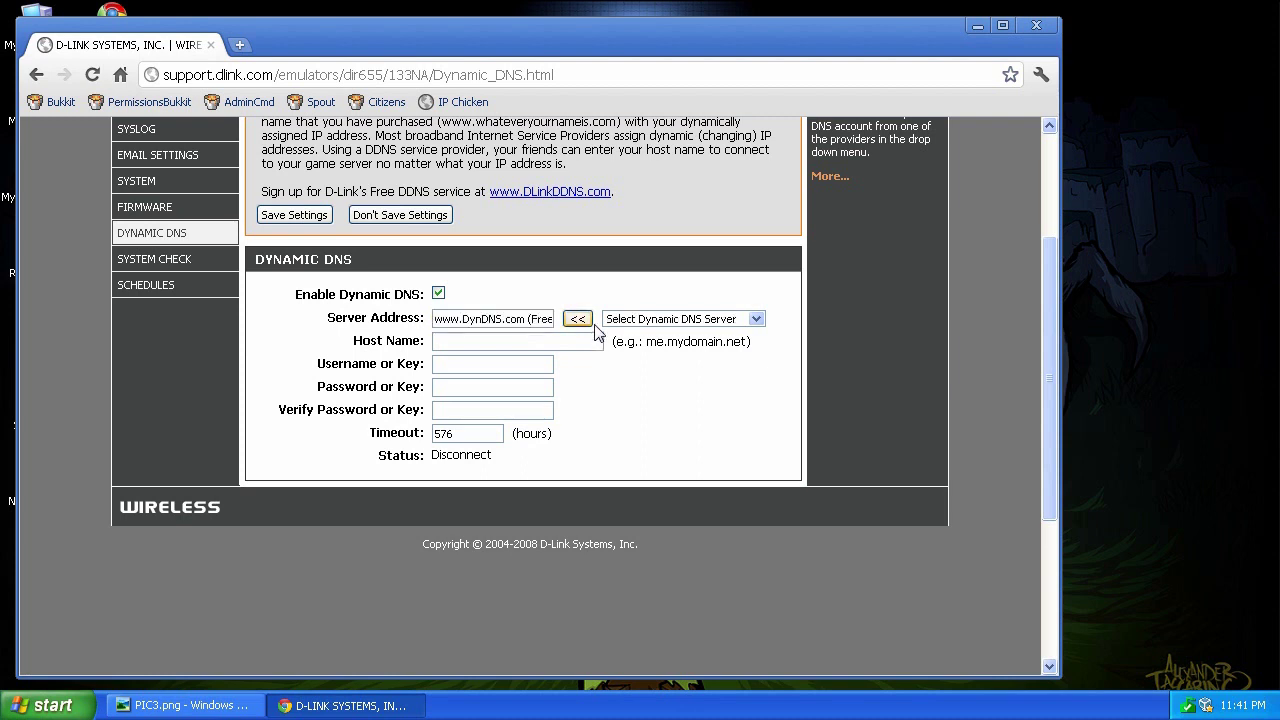
pyautogui.click(511, 346)
pyautogui.write('minecraft')
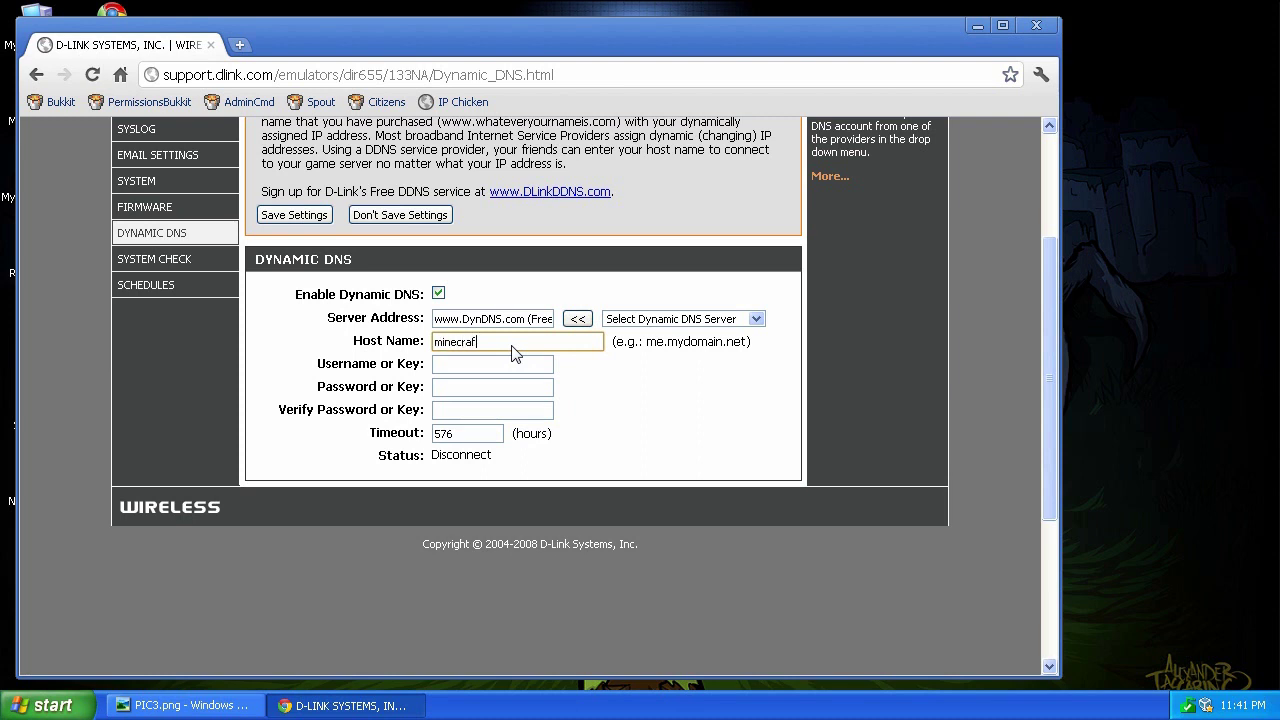
pyautogui.click(503, 366)
pyautogui.write('yourname')
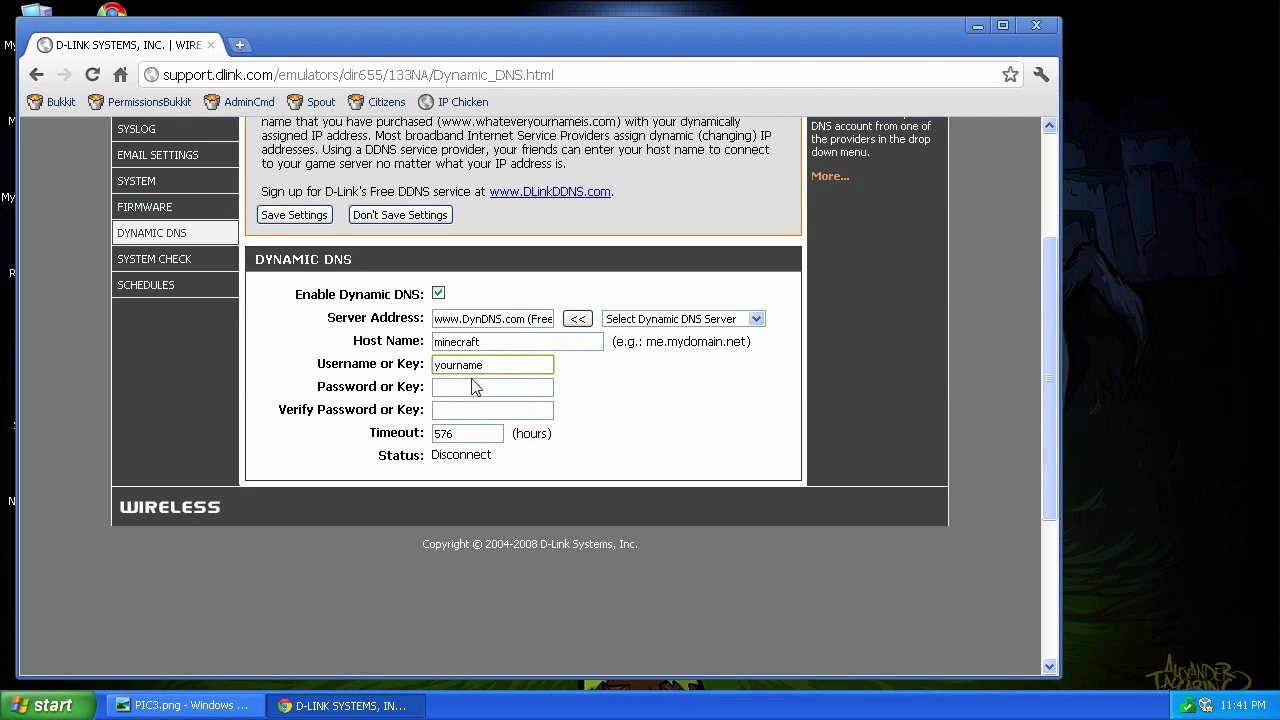
pyautogui.click(475, 388)
pyautogui.write('••••')
pyautogui.click(466, 414)
pyautogui.write('••')
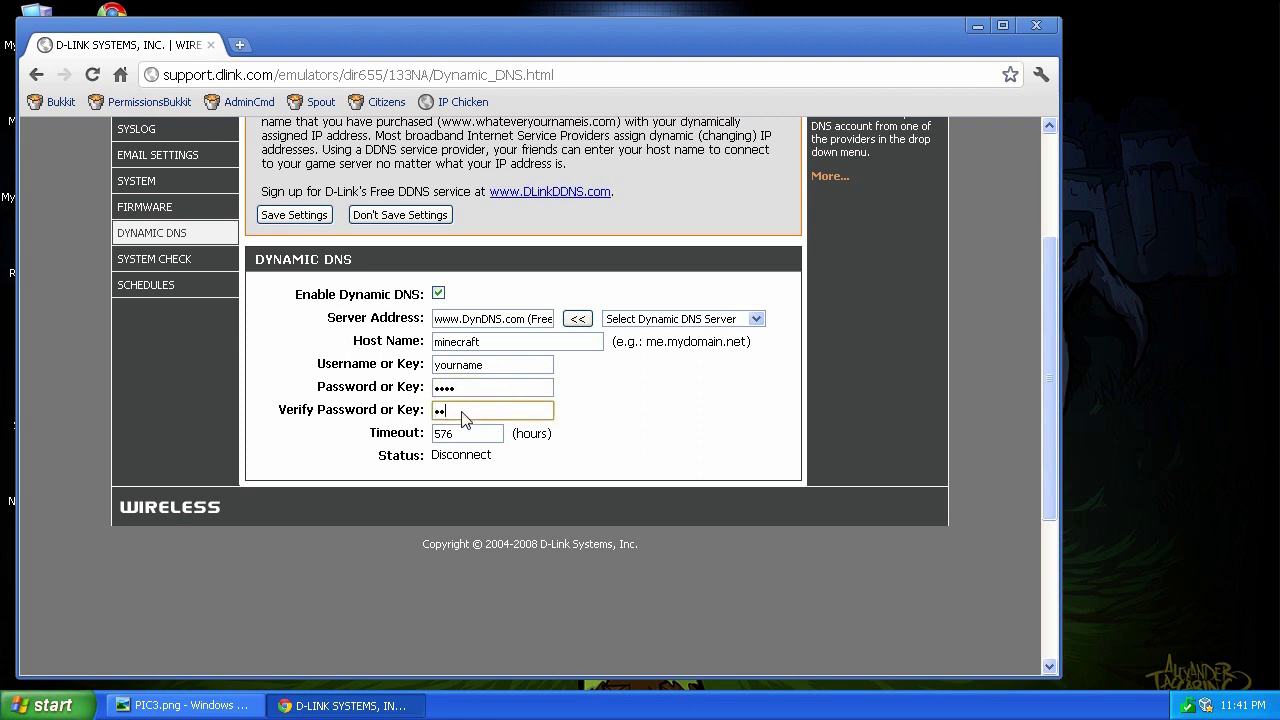
pyautogui.write('•••')
pyautogui.click(486, 390)
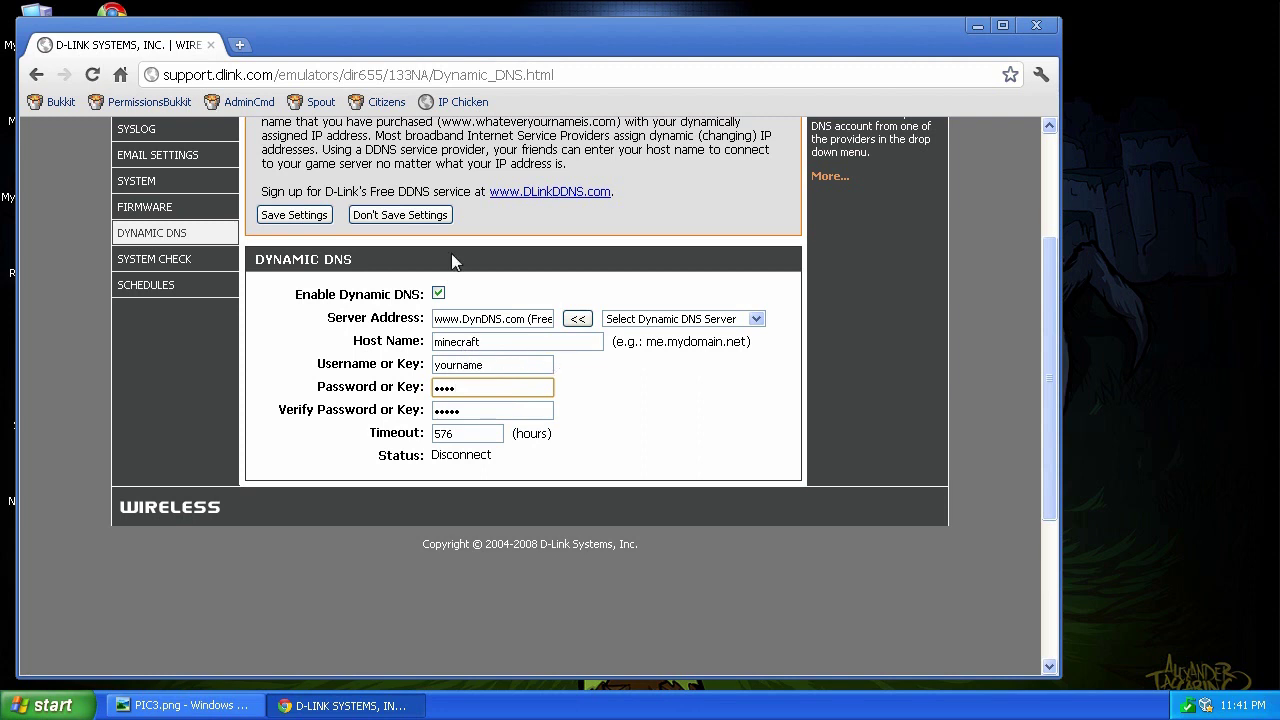
# - Check the minecraft host name, close the router settings window, and return to PIC3.png
pyautogui.click(449, 351)
pyautogui.doubleClick(450, 345)
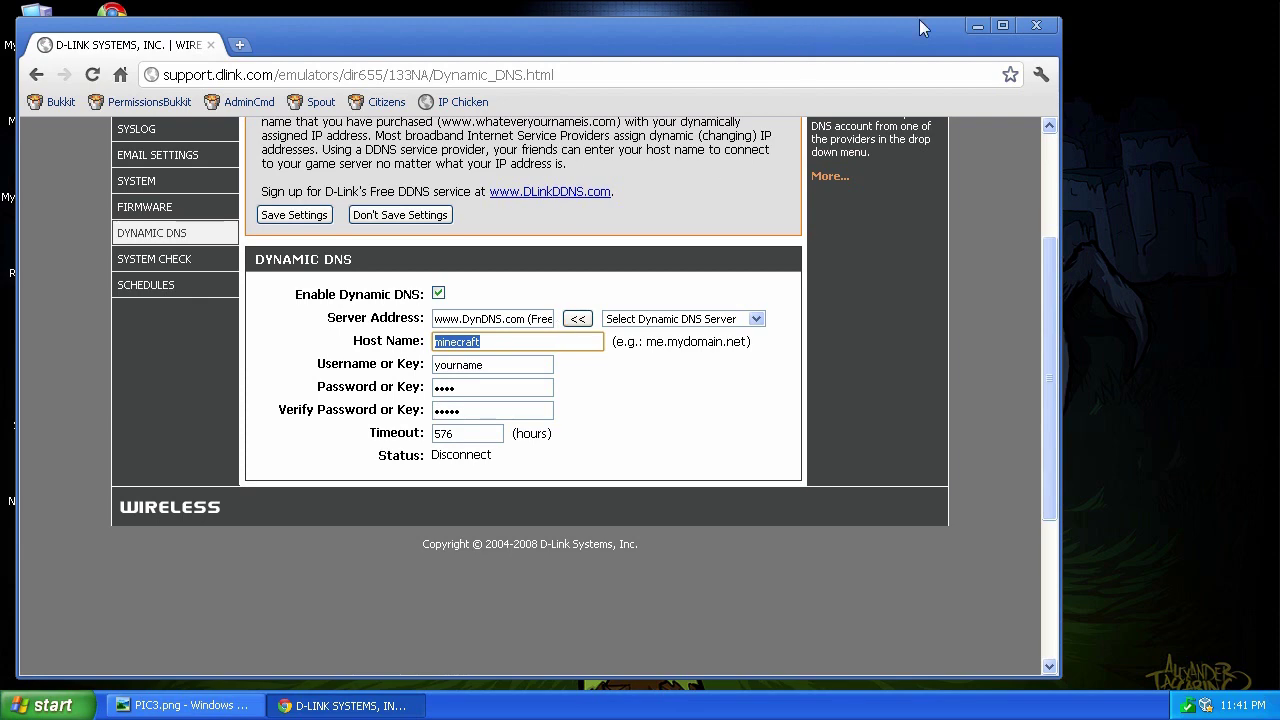
pyautogui.click(1036, 25)
pyautogui.click(228, 703)
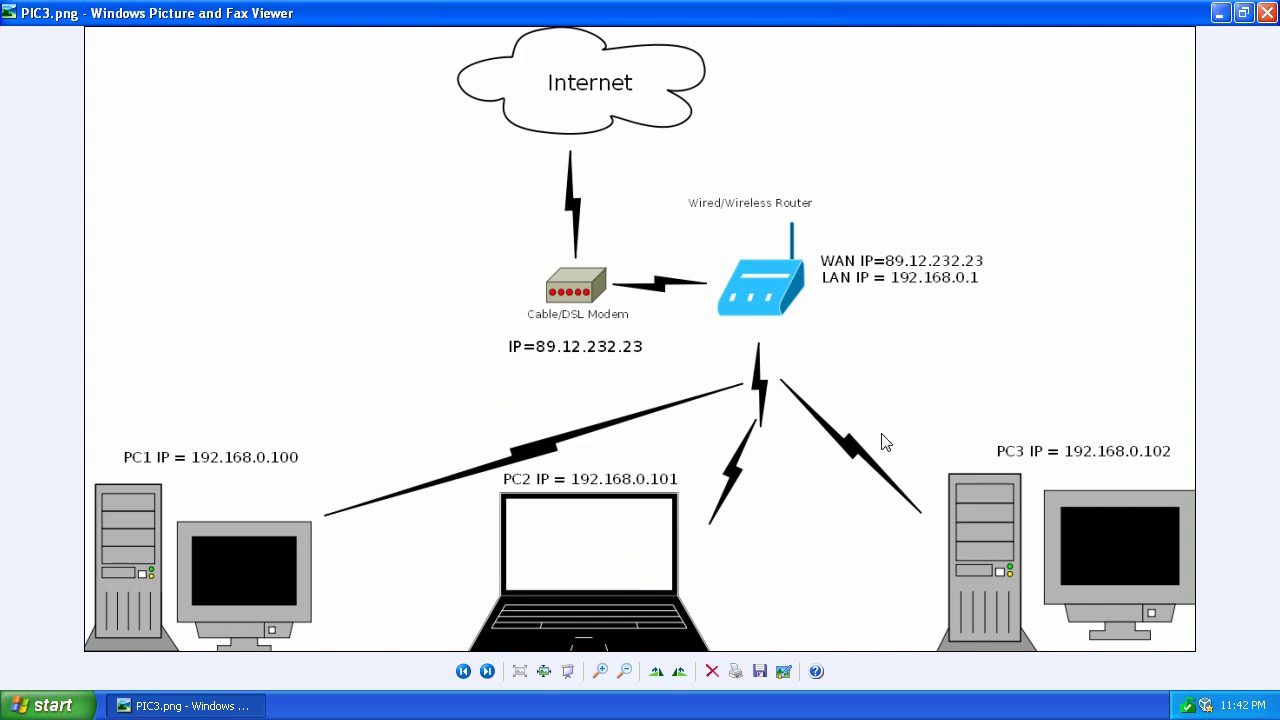
# - Close the PIC3.png picture viewer to return to the empty desktop
pyautogui.click(1268, 13)
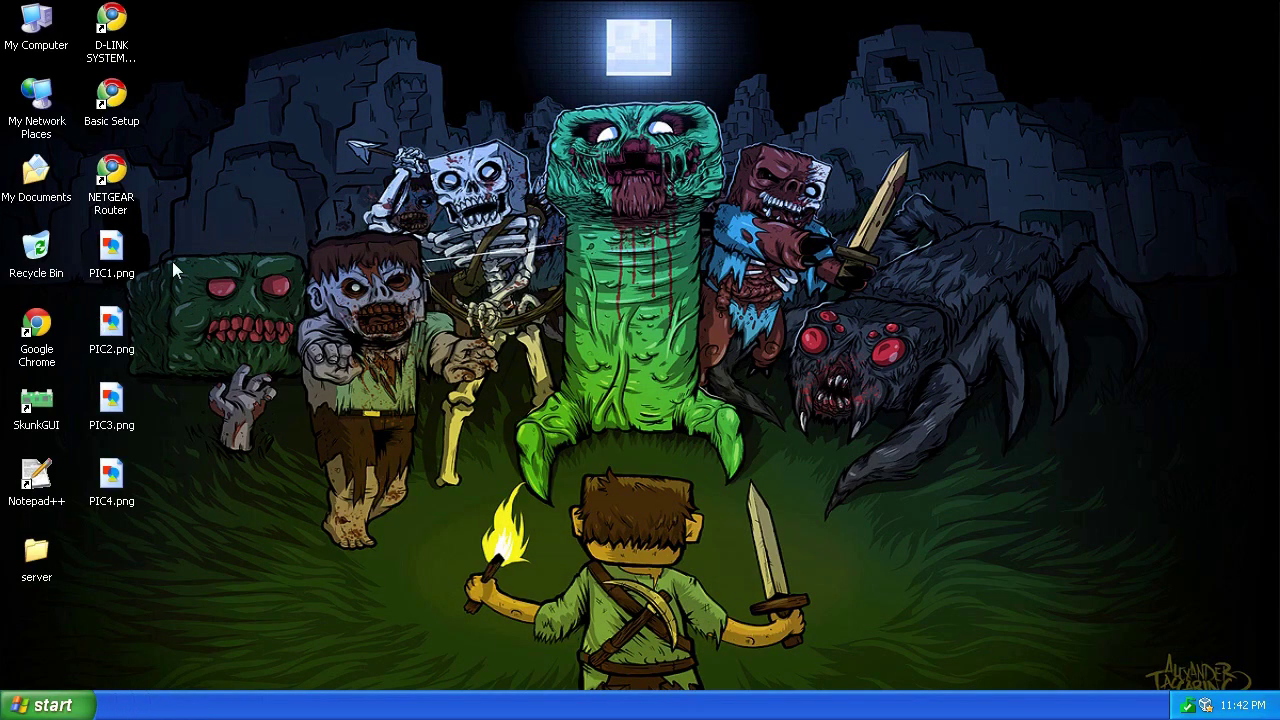